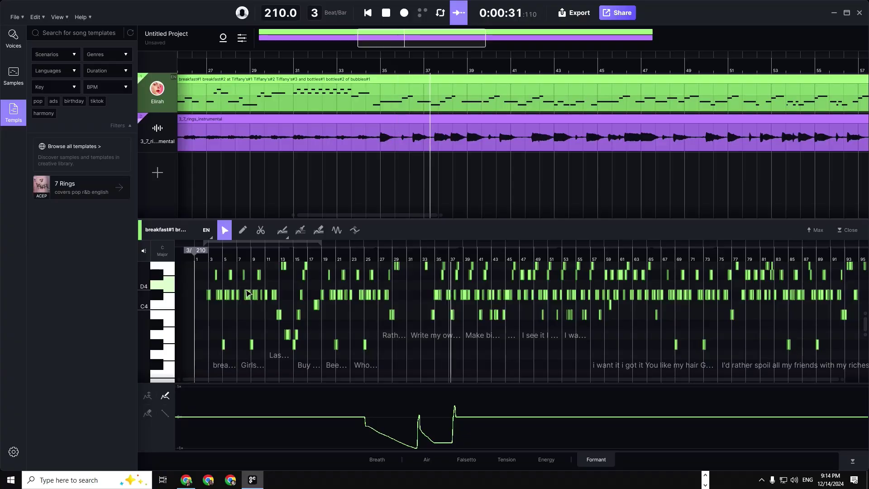
- Show the track mixer and the singer voice library
{"action": "left_click", "coordinate": [459, 12]}
{"action": "left_click", "coordinate": [55, 71]}
{"action": "left_click", "coordinate": [55, 70]}
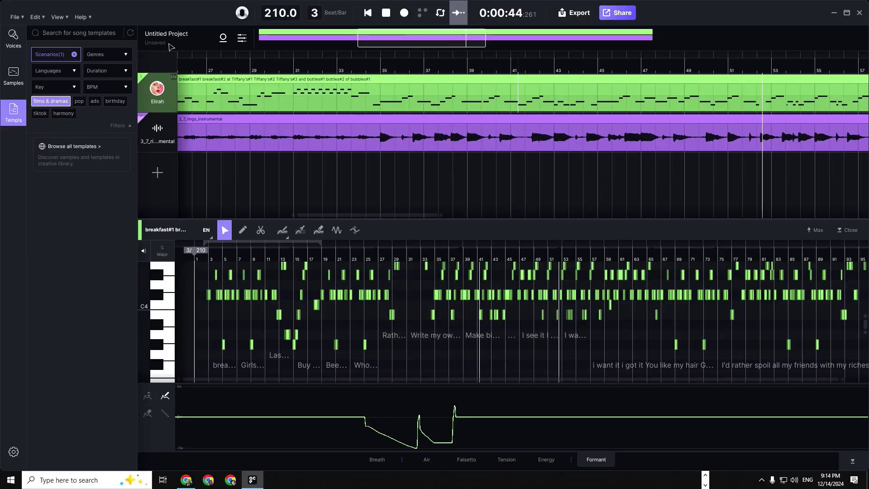
{"action": "left_click", "coordinate": [242, 37]}
{"action": "left_click", "coordinate": [14, 39]}
- Assign Emma, then the Orange voice, to track 1's head
{"action": "left_click_drag", "start_coordinate": [68, 317], "coordinate": [157, 93]}
{"action": "scroll", "coordinate": [69, 371], "scroll_direction": "down", "scroll_amount": 15}
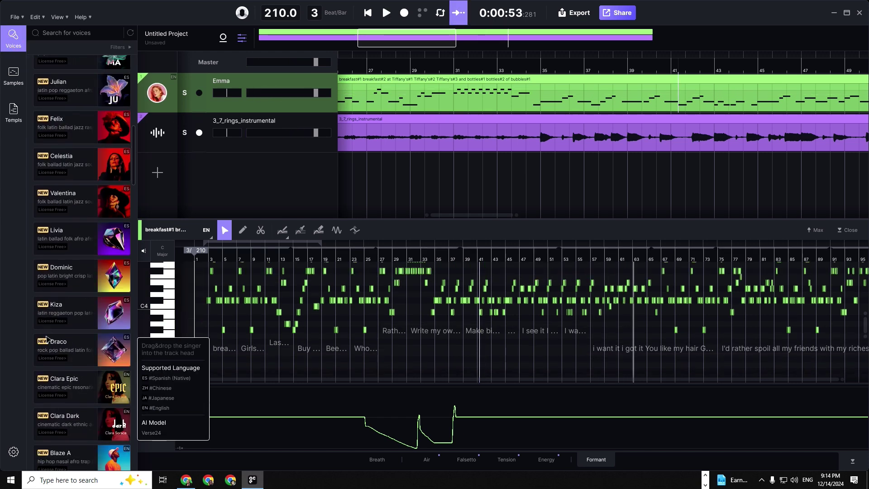
{"action": "left_click_drag", "start_coordinate": [69, 371], "coordinate": [157, 93]}
{"action": "scroll", "coordinate": [68, 272], "scroll_direction": "down", "scroll_amount": 6}
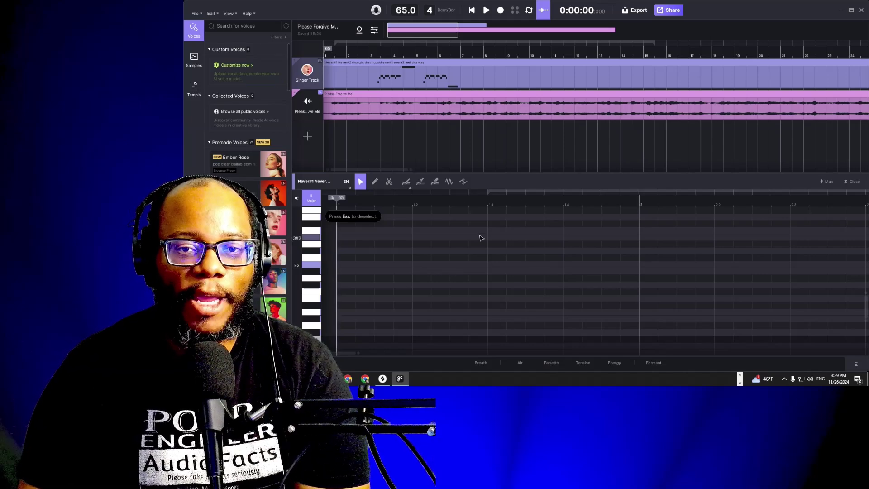
- Play the Please Forgive Me project and stop at about 0:00:11
{"action": "key", "text": "space"}
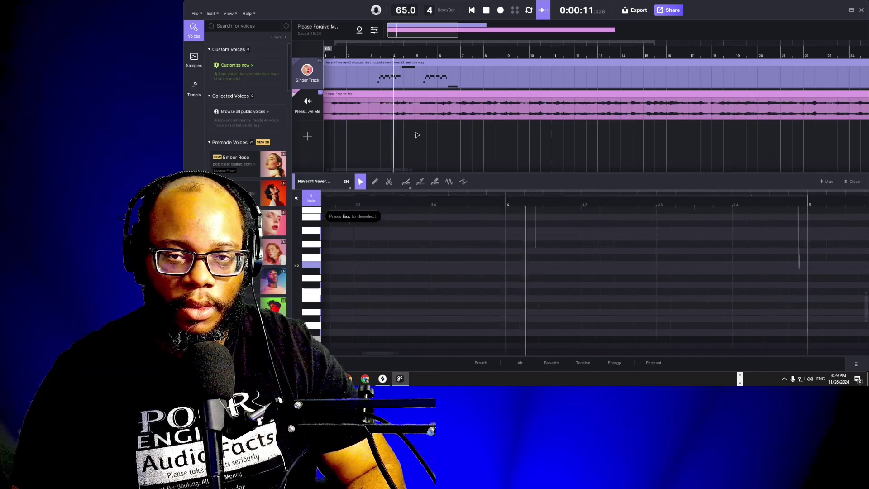
{"action": "key", "text": "space"}
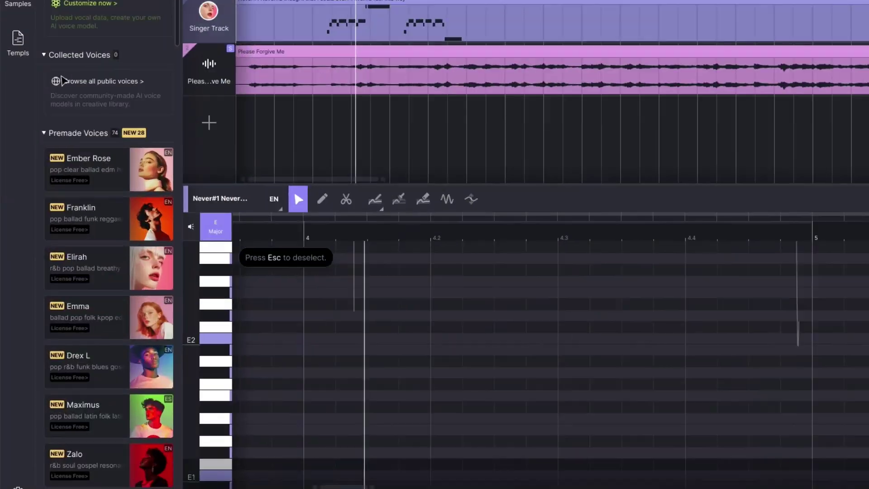
- Drag the Elirah card from Premade Voices onto the Singer Track's head
{"action": "mouse_move", "coordinate": [236, 199]}
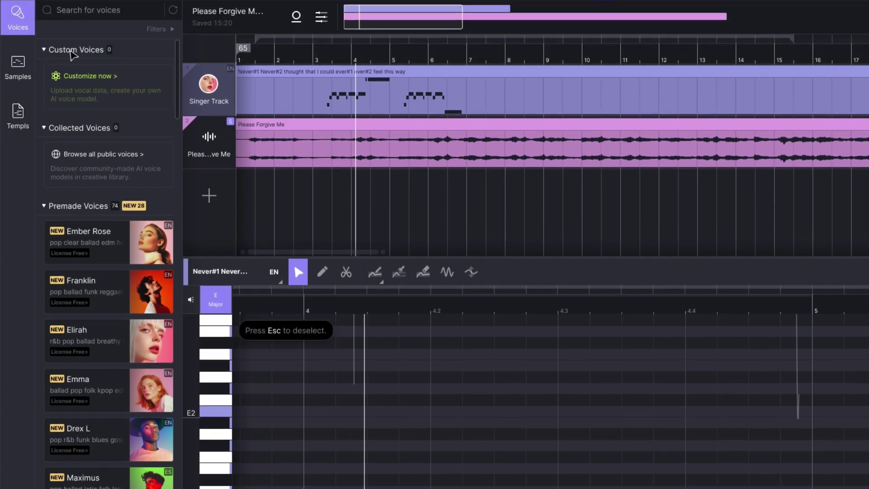
{"action": "mouse_move", "coordinate": [117, 235]}
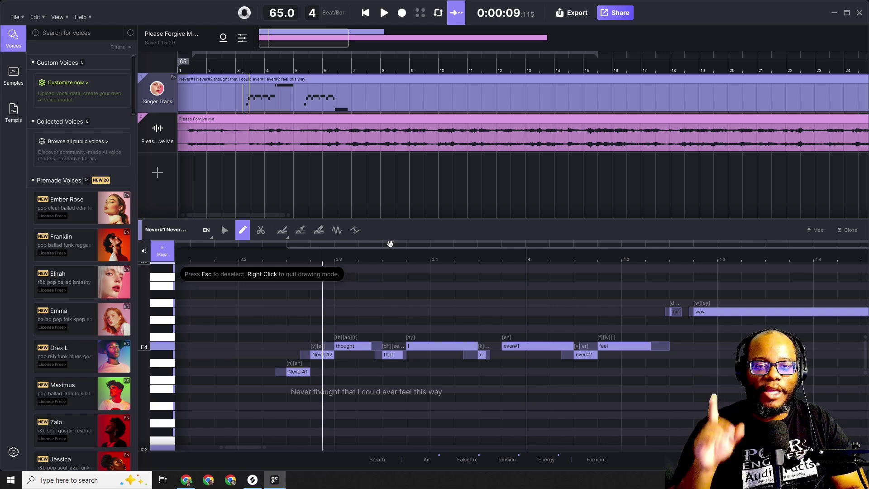
{"action": "mouse_move", "coordinate": [100, 226]}
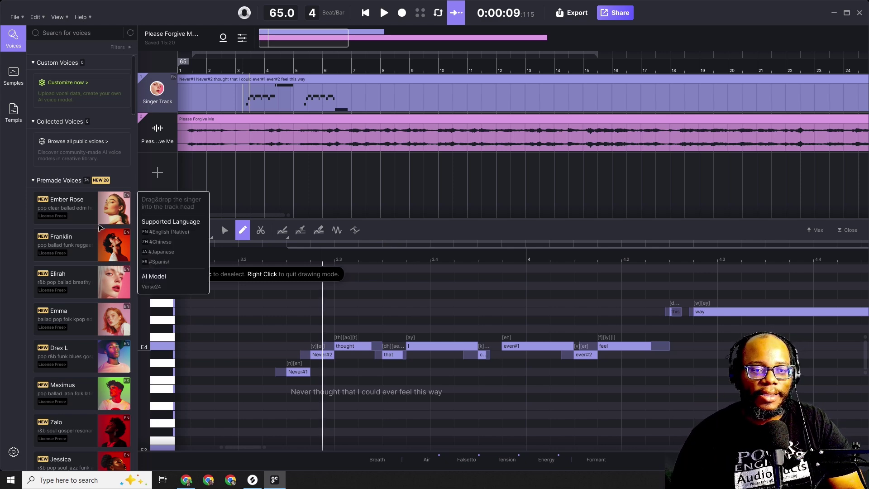
{"action": "mouse_move", "coordinate": [84, 280]}
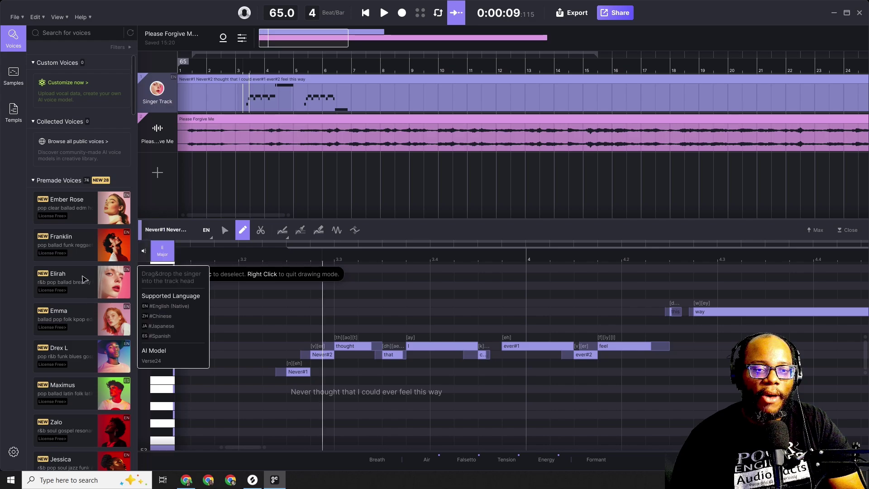
{"action": "left_click_drag", "start_coordinate": [79, 285], "coordinate": [166, 102]}
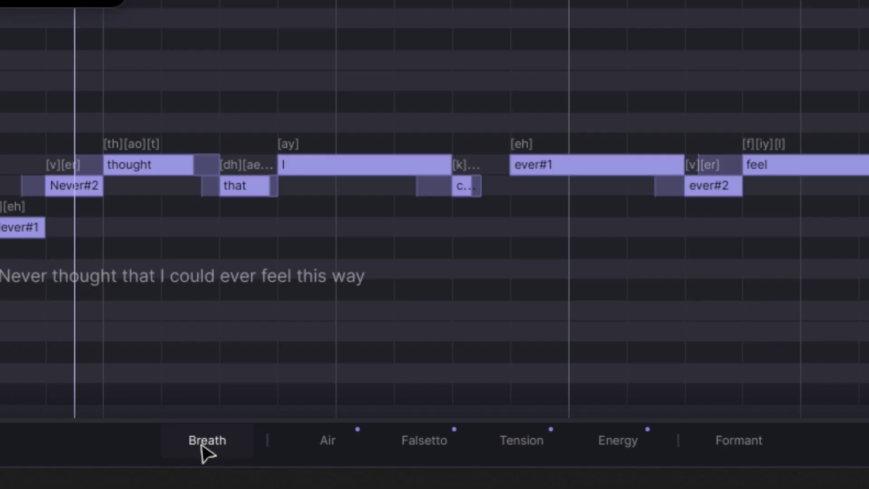
- Preview the Breath, Air, Falsetto, Tension and Energy parameter lanes in turn
{"action": "left_click", "coordinate": [376, 464]}
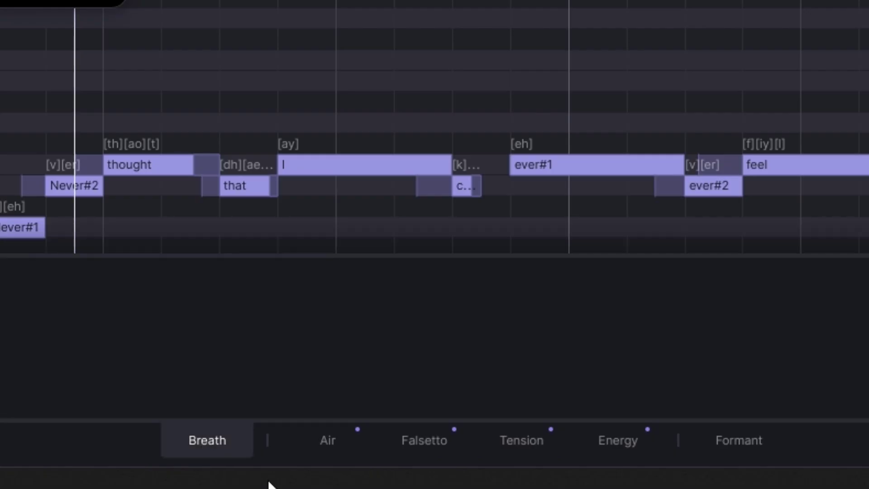
{"action": "left_click", "coordinate": [329, 458]}
{"action": "left_click", "coordinate": [427, 451]}
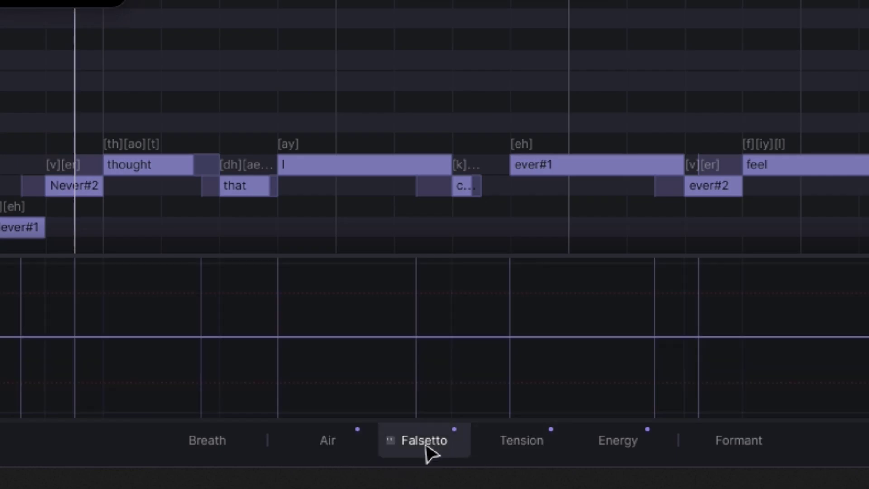
{"action": "left_click", "coordinate": [523, 447]}
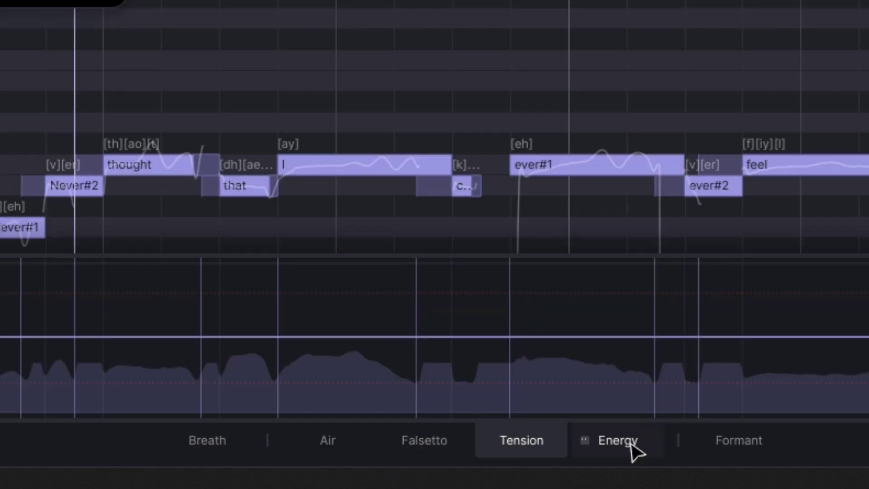
{"action": "left_click", "coordinate": [632, 449]}
- Show the Formant lane and switch to the Pitch Brush's Vibrato tool
{"action": "left_click", "coordinate": [750, 455]}
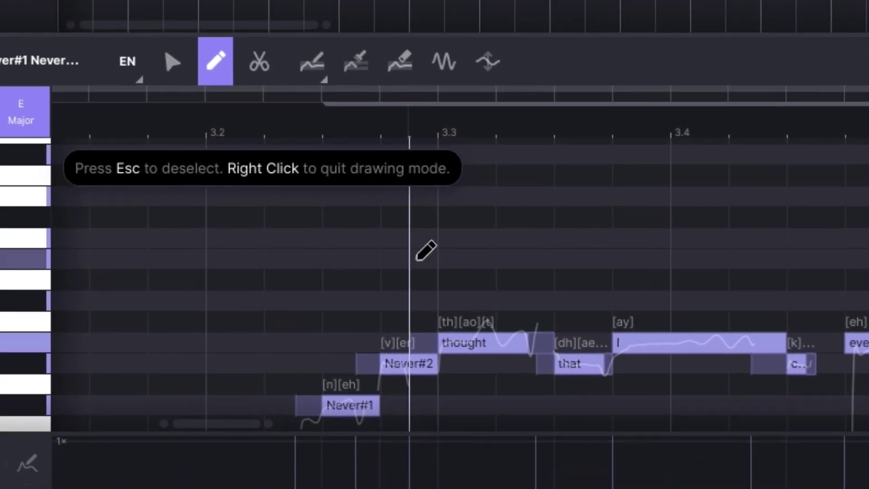
{"action": "left_click", "coordinate": [311, 62]}
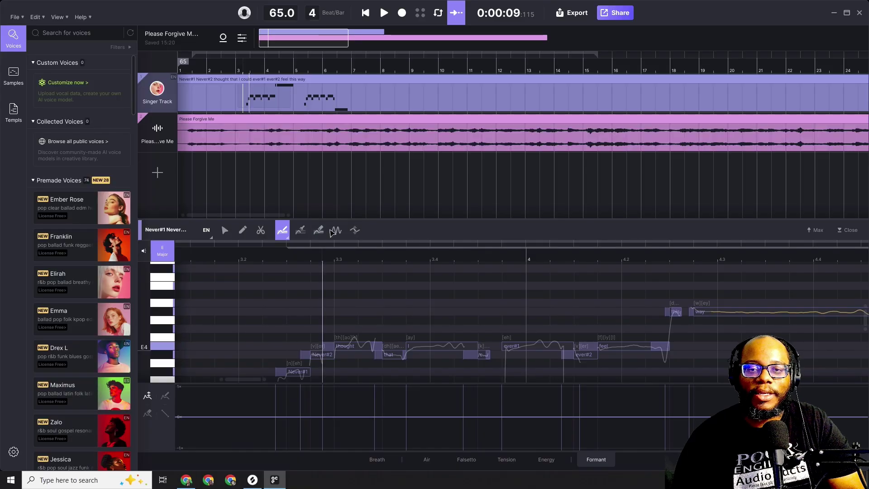
{"action": "left_click", "coordinate": [337, 231]}
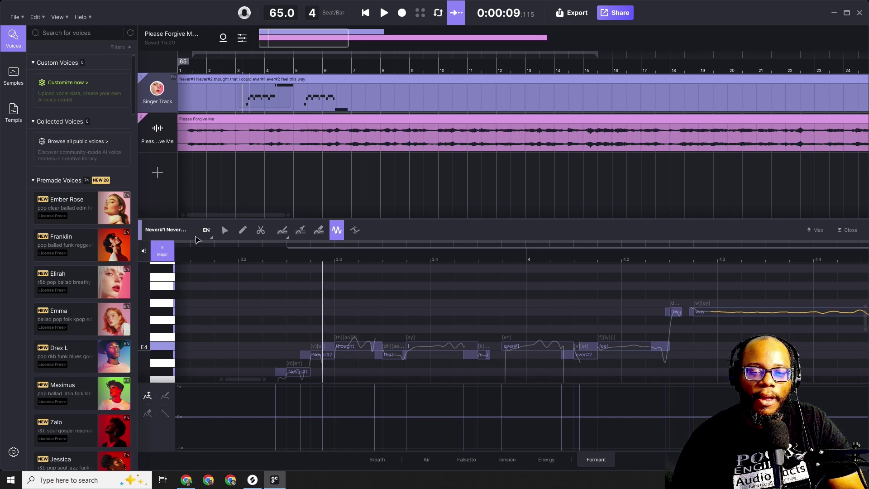
- Switch to the Select tool and play 'Never thought that I could ever feel this way'
{"action": "key", "text": "1"}
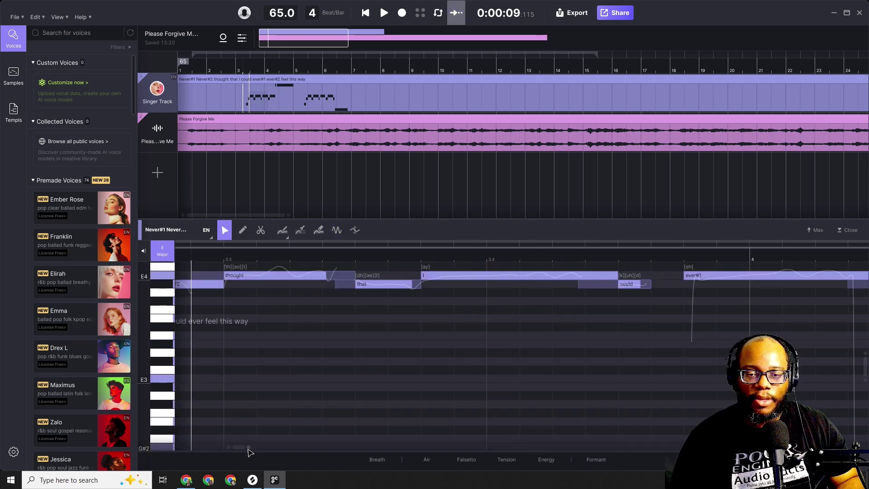
{"action": "left_click_drag", "start_coordinate": [245, 451], "coordinate": [241, 449]}
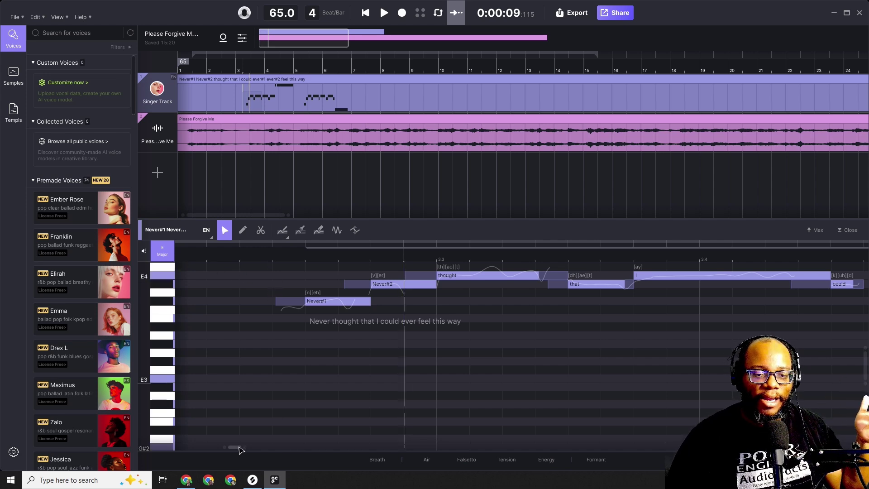
{"action": "left_click_drag", "start_coordinate": [239, 448], "coordinate": [232, 448]}
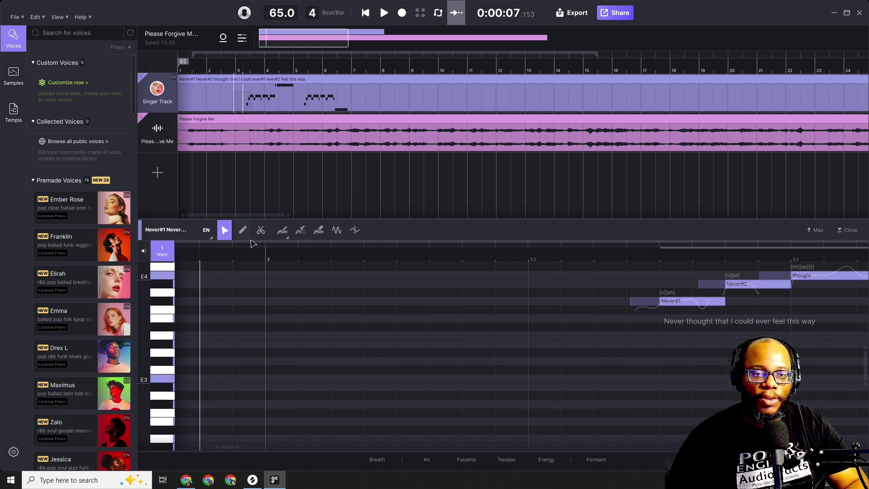
{"action": "key", "text": "space"}
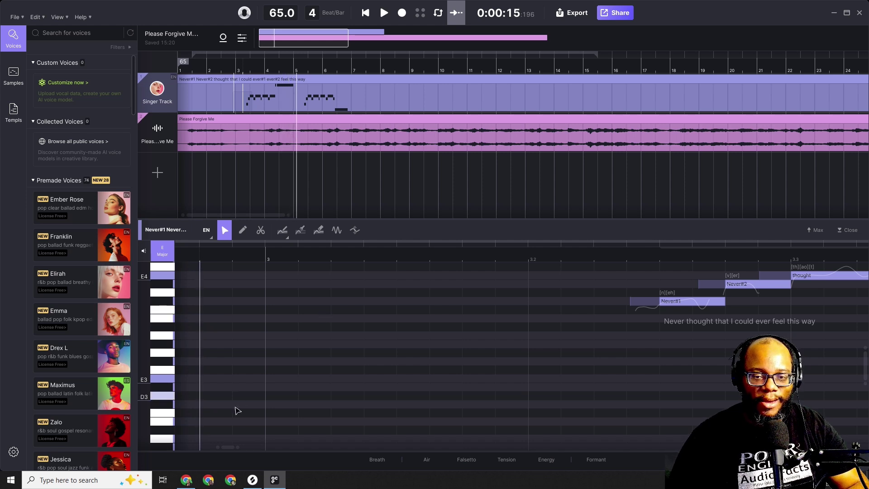
{"action": "scroll", "coordinate": [236, 447], "scroll_direction": "right", "scroll_amount": 5}
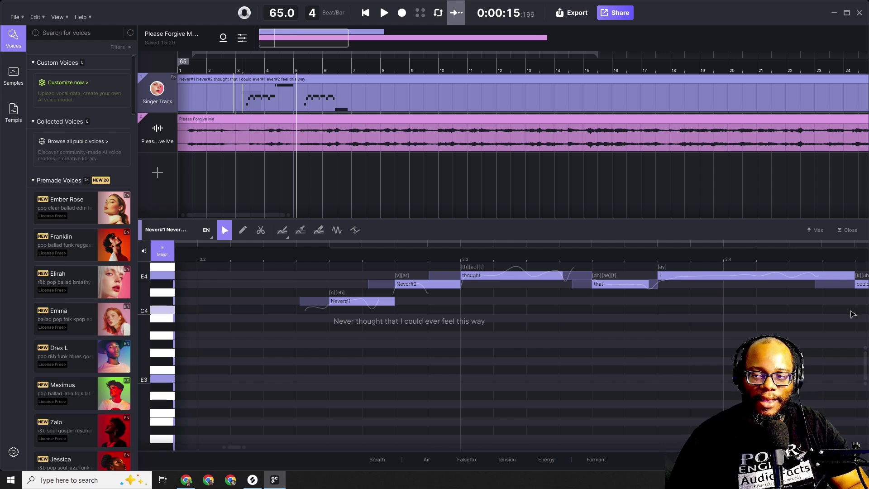
{"action": "scroll", "coordinate": [446, 362], "scroll_direction": "up", "scroll_amount": 2}
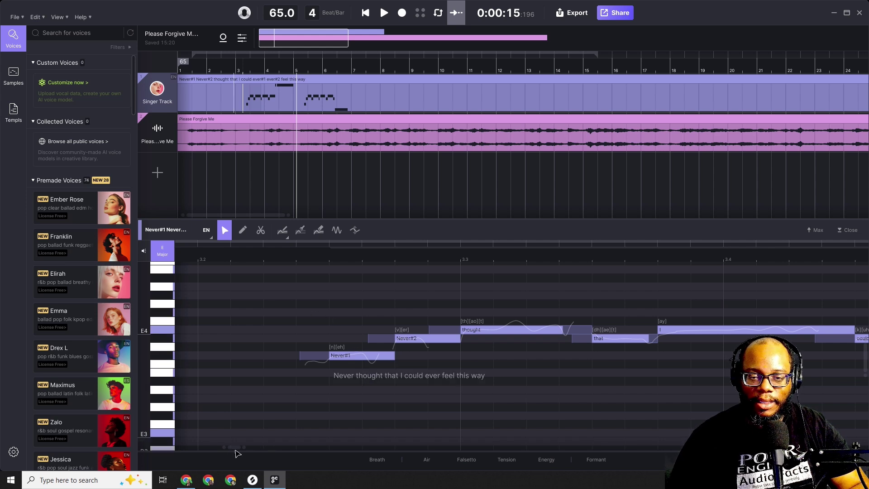
{"action": "left_click_drag", "start_coordinate": [235, 449], "coordinate": [237, 450]}
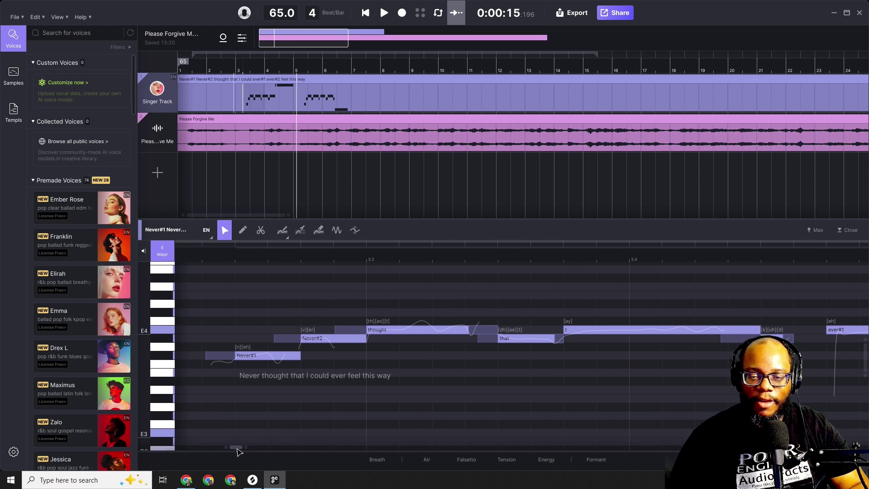
{"action": "left_click_drag", "start_coordinate": [237, 449], "coordinate": [243, 448]}
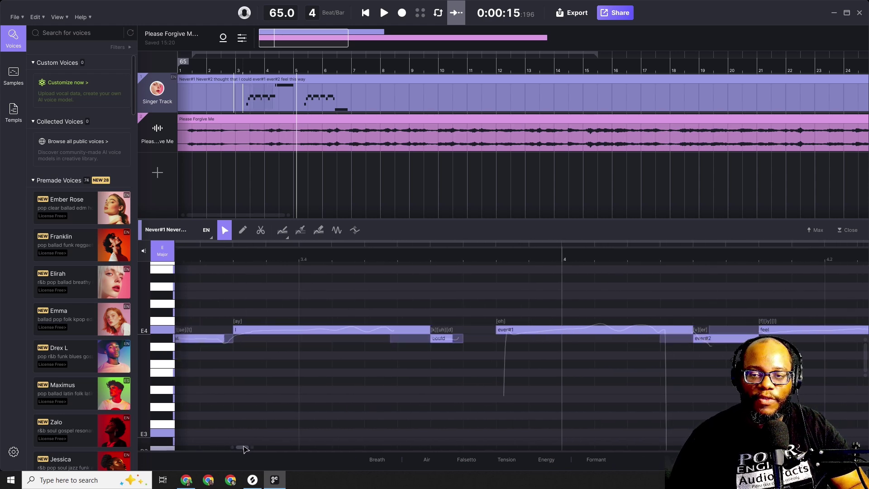
- Shorten the 'I' note to end well before 'could' and replay the edited phrase
{"action": "left_click", "coordinate": [428, 329]}
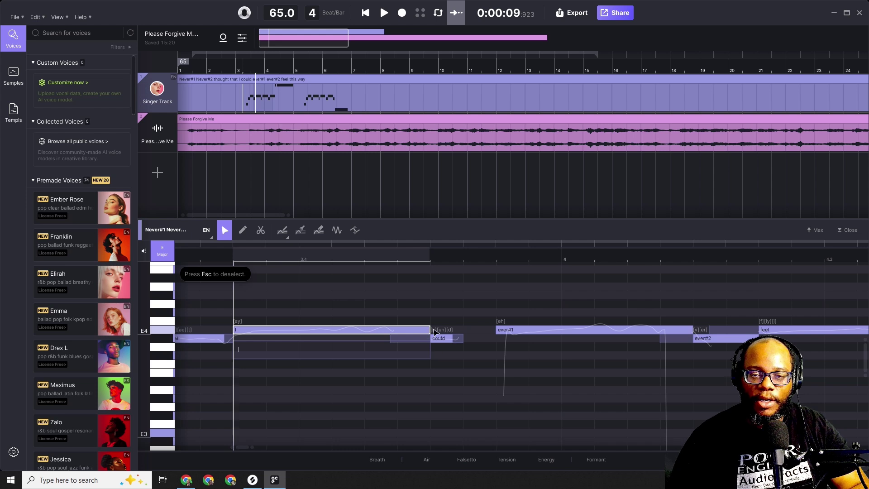
{"action": "mouse_move", "coordinate": [420, 327]}
{"action": "left_mouse_down"}
{"action": "mouse_move", "coordinate": [349, 327]}
{"action": "mouse_move", "coordinate": [414, 322]}
{"action": "left_mouse_up"}
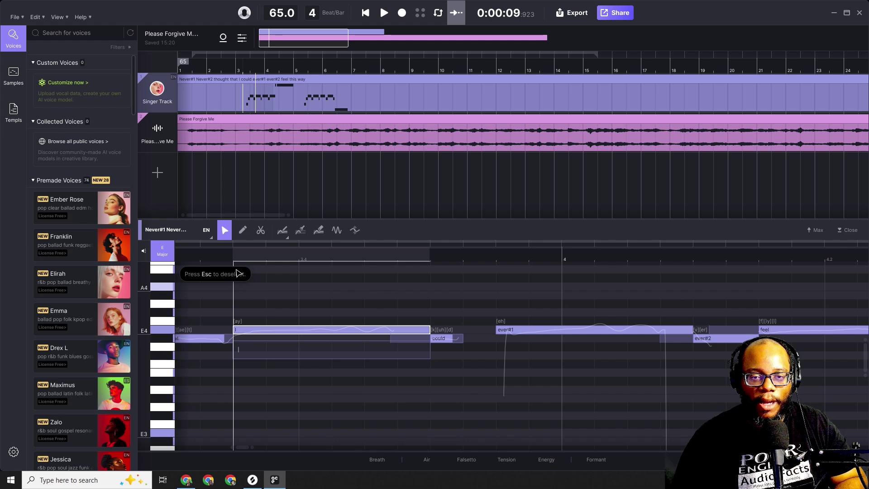
{"action": "left_click", "coordinate": [201, 259]}
{"action": "key", "text": "space"}
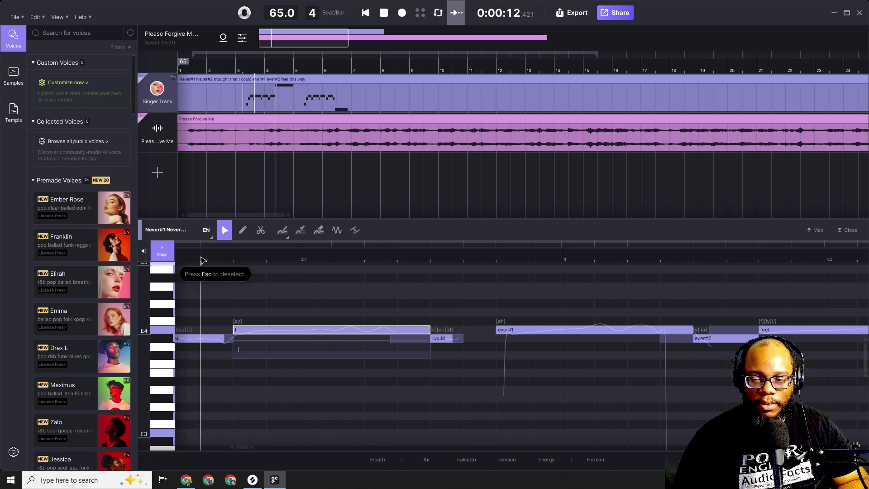
{"action": "key", "text": "space"}
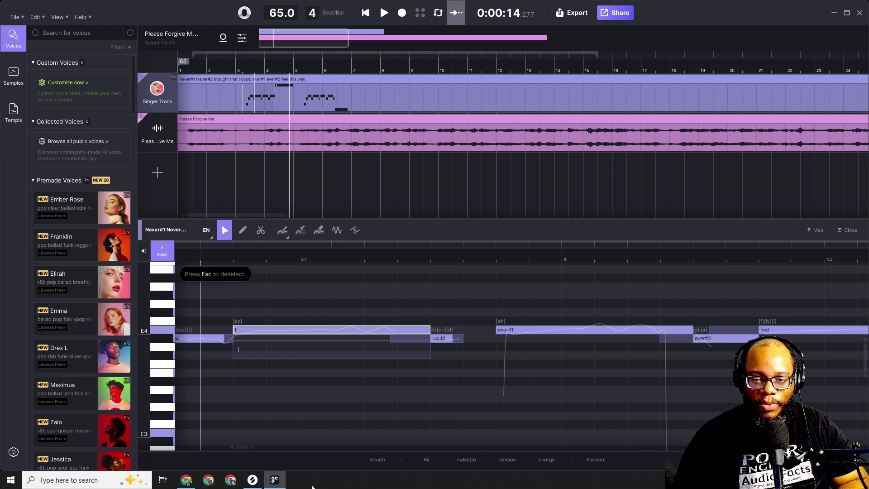
{"action": "left_click_drag", "start_coordinate": [244, 452], "coordinate": [262, 450]}
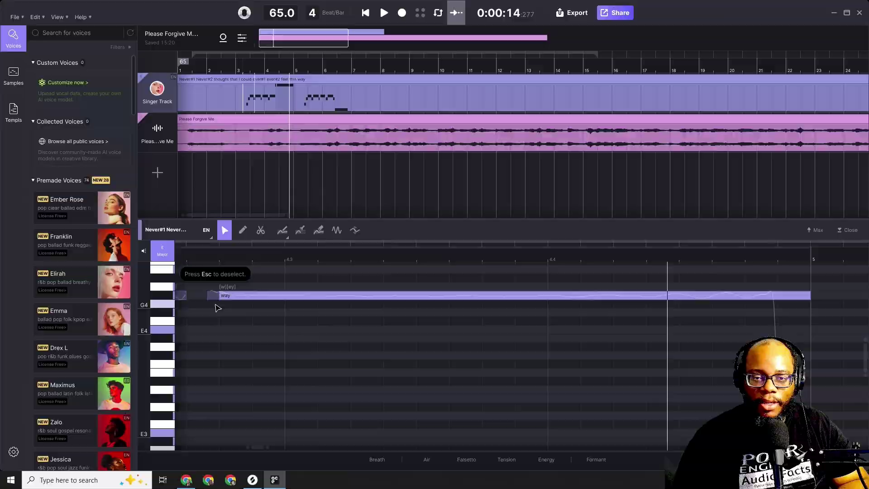
{"action": "key", "text": "space"}
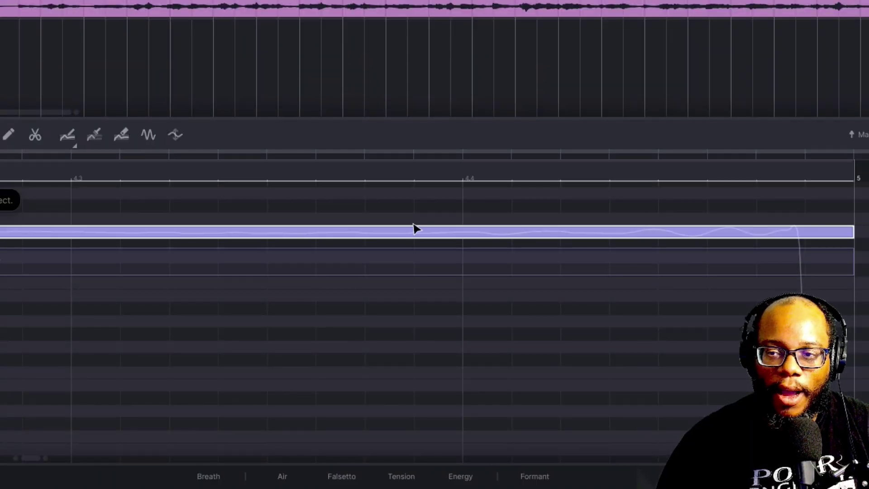
- Extend the vibrato across most of the held 'way' note and play it back
{"action": "left_click", "coordinate": [149, 136]}
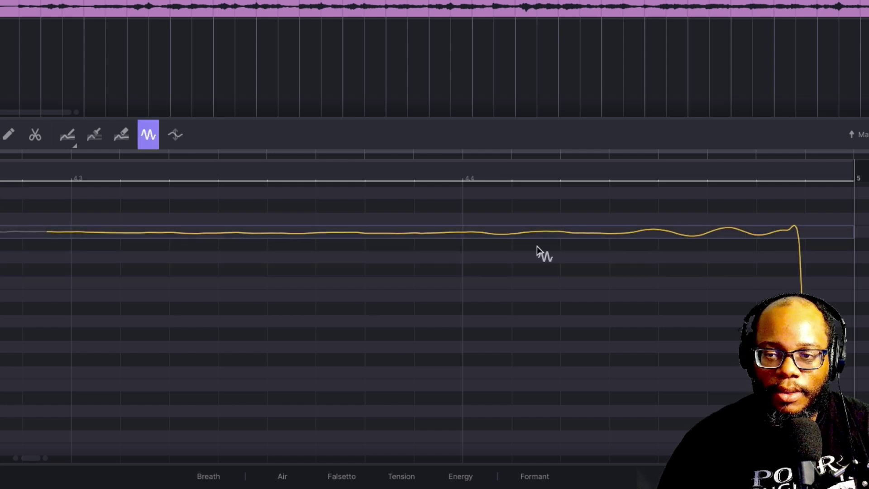
{"action": "mouse_move", "coordinate": [355, 232]}
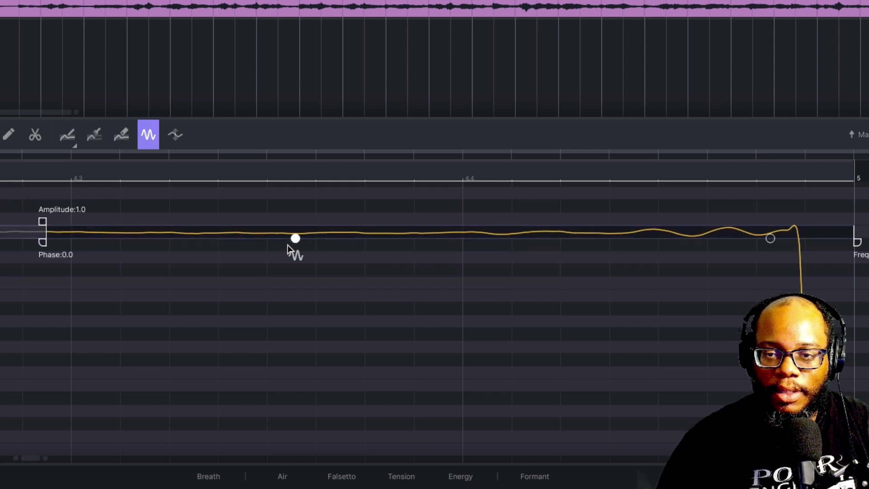
{"action": "left_click_drag", "start_coordinate": [297, 240], "coordinate": [268, 238]}
{"action": "scroll", "coordinate": [267, 194], "scroll_direction": "up", "scroll_amount": 1}
{"action": "scroll", "coordinate": [267, 193], "scroll_direction": "up", "scroll_amount": 3}
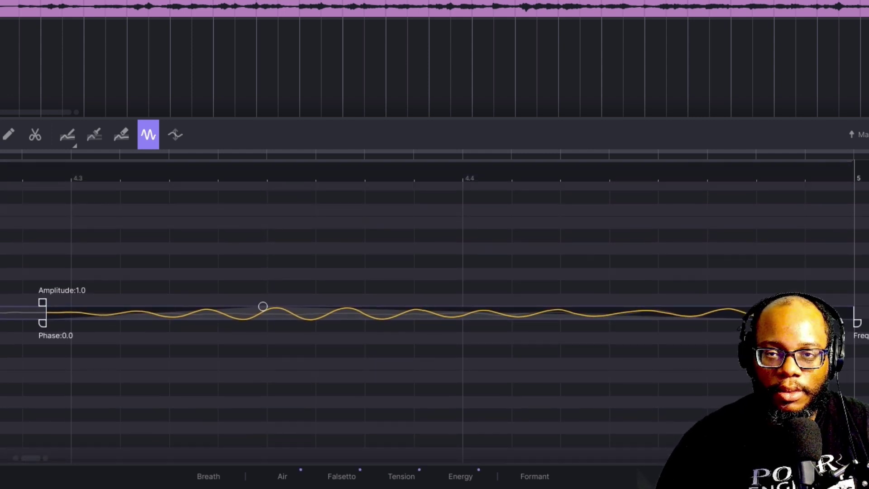
{"action": "key", "text": "space"}
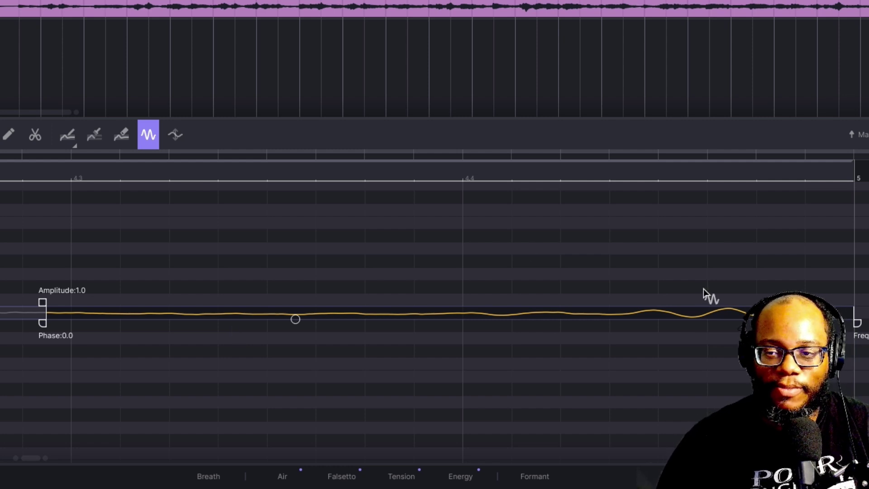
{"action": "scroll", "coordinate": [693, 302], "scroll_direction": "down", "scroll_amount": 3}
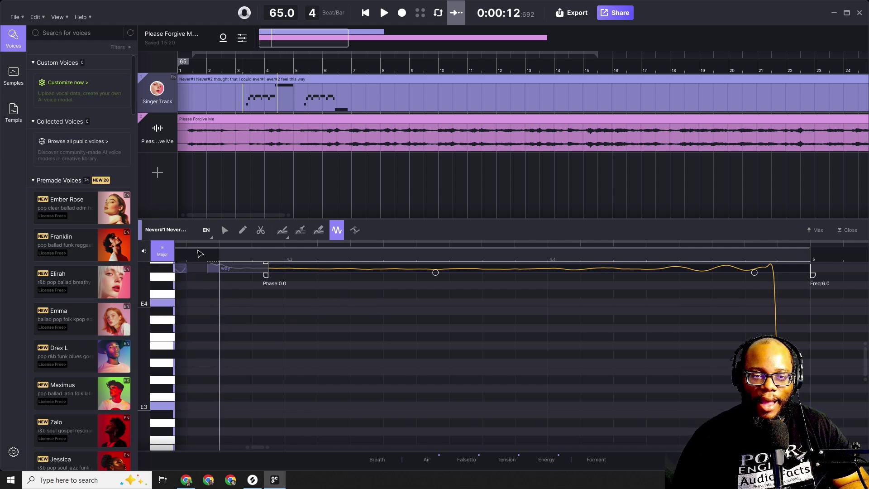
- Browse the premade voice list and reset playback to 0:00:00
{"action": "mouse_move", "coordinate": [122, 286]}
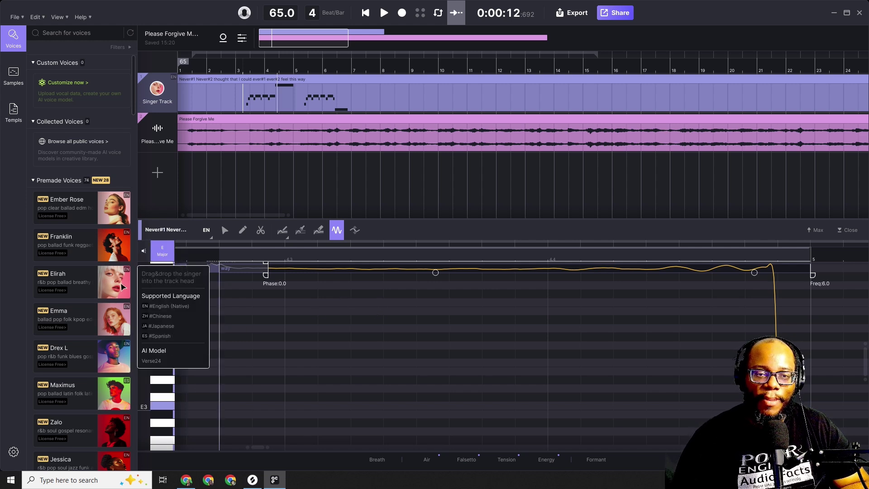
{"action": "mouse_move", "coordinate": [118, 325]}
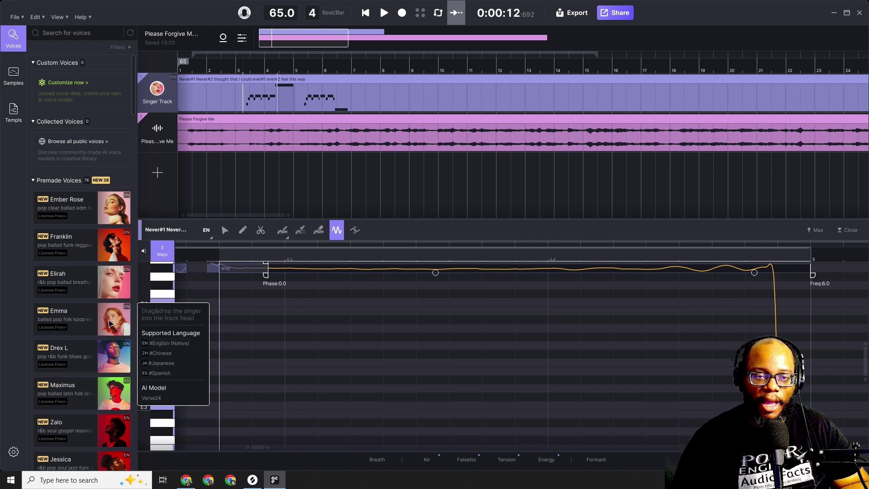
{"action": "left_click_drag", "start_coordinate": [63, 322], "coordinate": [158, 127]}
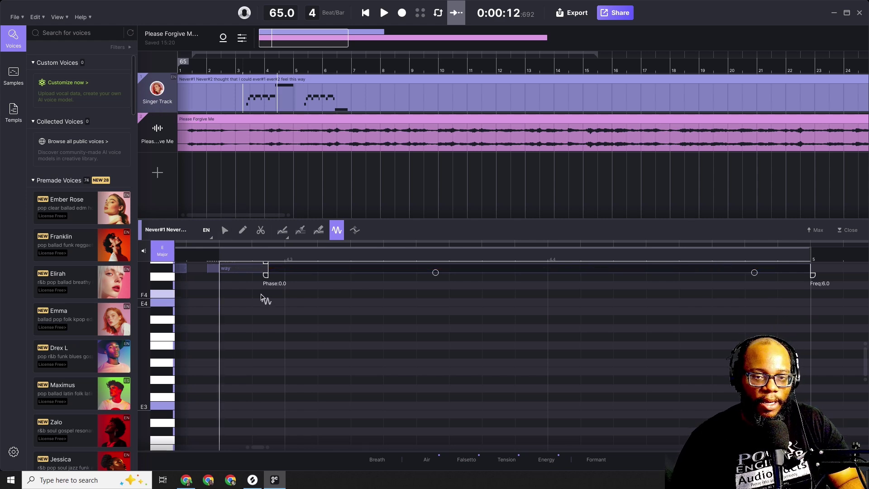
{"action": "left_click", "coordinate": [366, 12]}
- Play the song from the beginning with the piano roll zoomed out
{"action": "left_click", "coordinate": [384, 13]}
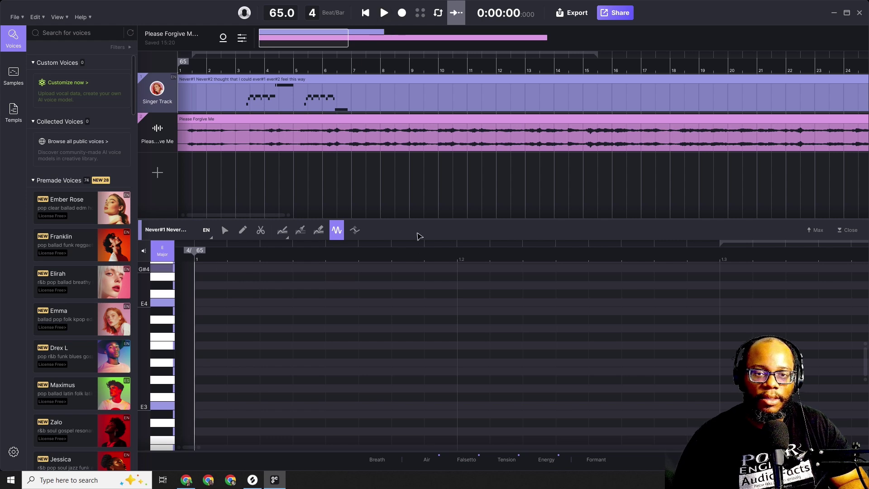
{"action": "scroll", "coordinate": [401, 384], "scroll_direction": "down", "scroll_amount": 3}
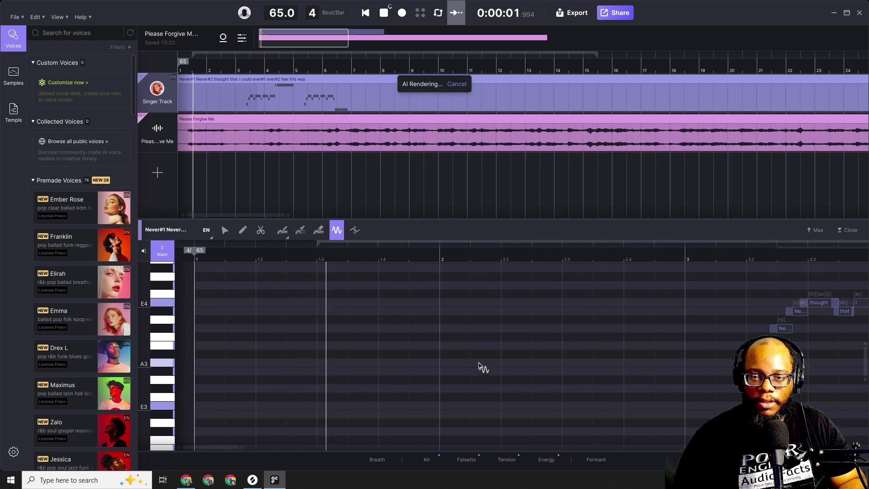
{"action": "scroll", "coordinate": [480, 366], "scroll_direction": "down", "scroll_amount": 3}
{"action": "scroll", "coordinate": [480, 367], "scroll_direction": "down", "scroll_amount": 3}
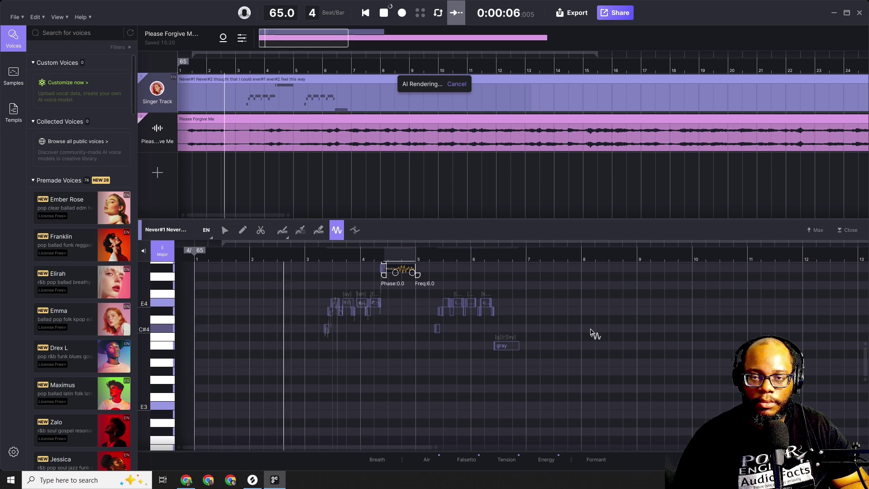
- Pick the Note Move tool and bring up the Singer Track's voice mix settings
{"action": "left_click", "coordinate": [225, 231]}
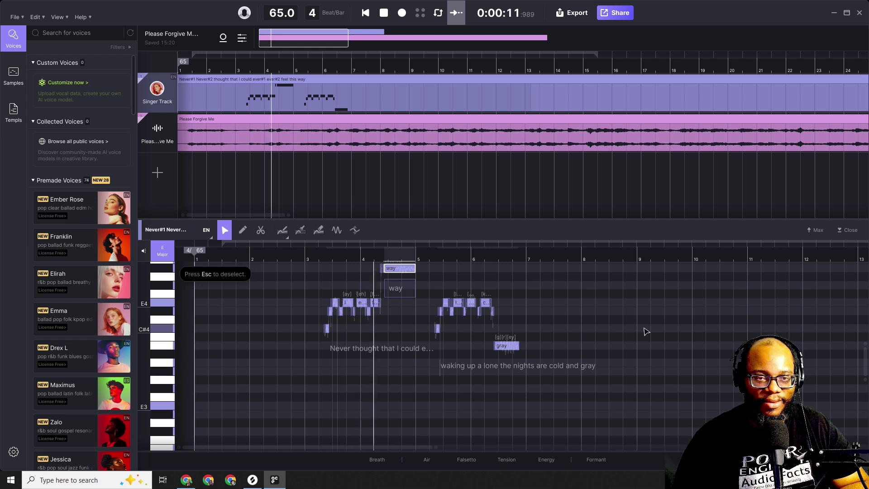
{"action": "left_click", "coordinate": [152, 127]}
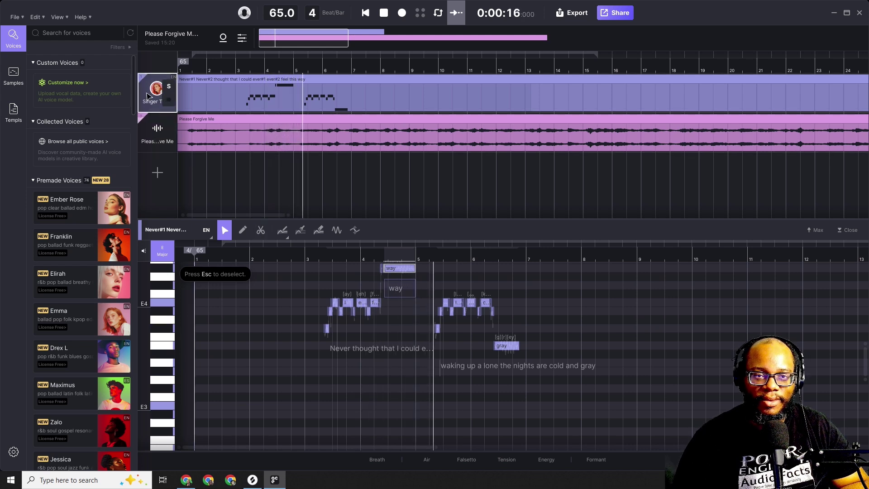
{"action": "left_click", "coordinate": [149, 108]}
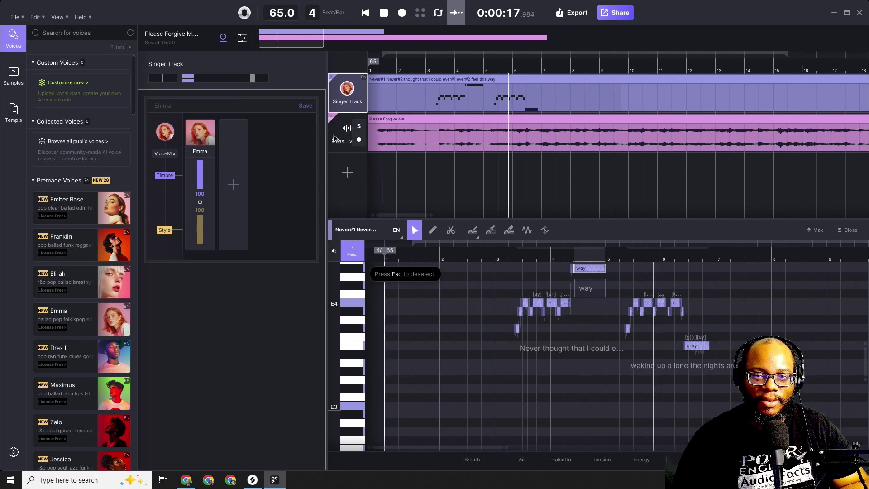
- Raise the Singer Track level slightly and add Elirah to the voice mix at Emma 60, Elirah 75
{"action": "left_click_drag", "start_coordinate": [252, 80], "coordinate": [262, 81]}
{"action": "key", "text": "space"}
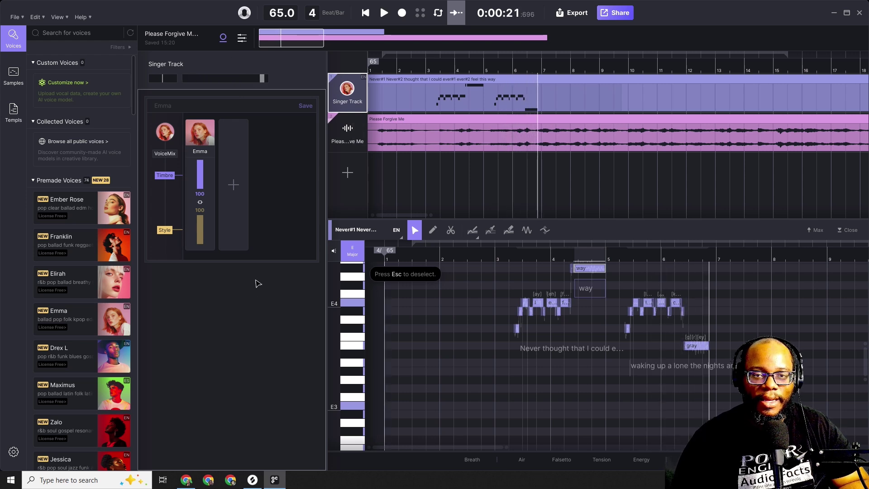
{"action": "left_click", "coordinate": [233, 186]}
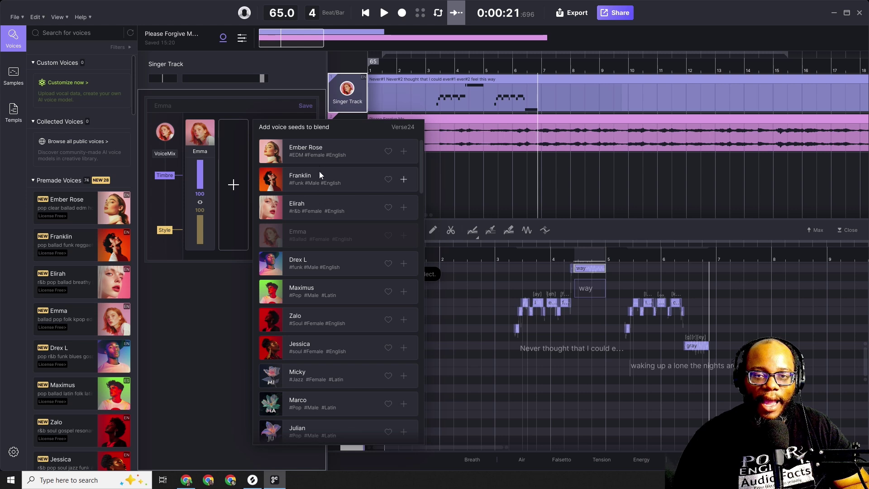
{"action": "left_click", "coordinate": [307, 214]}
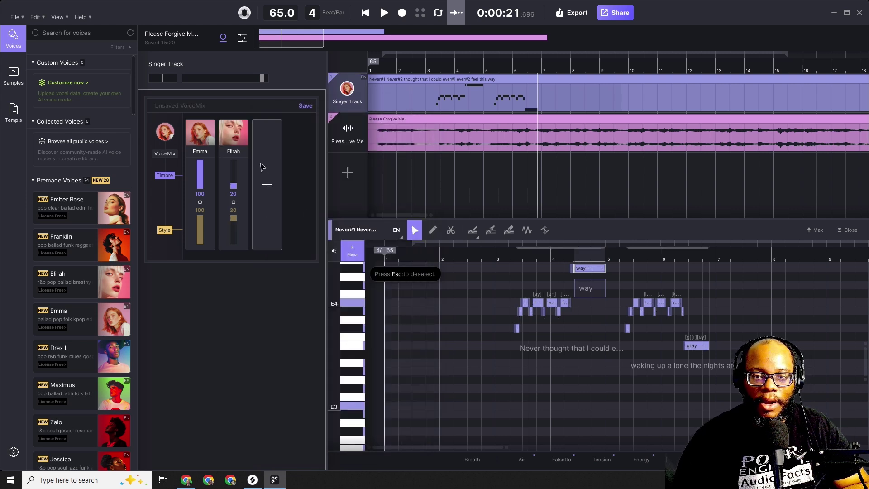
{"action": "left_click_drag", "start_coordinate": [203, 168], "coordinate": [203, 175]}
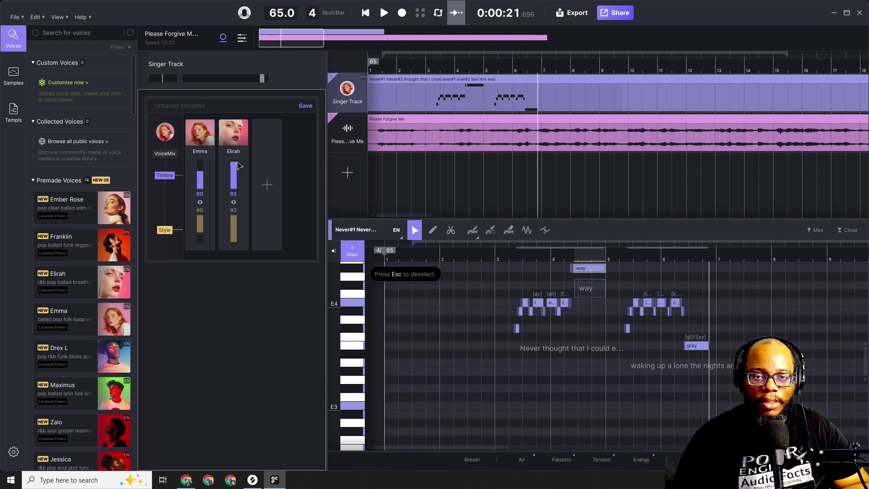
{"action": "left_click_drag", "start_coordinate": [238, 165], "coordinate": [240, 175]}
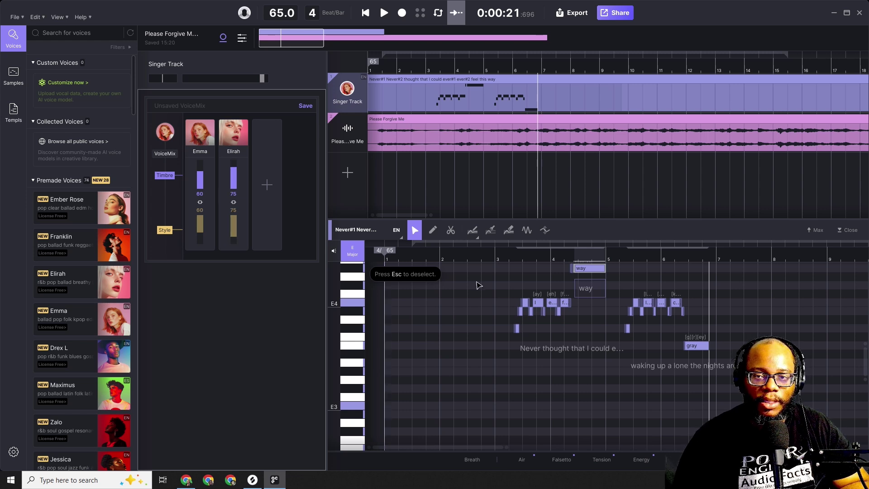
- Play from bar 3 to hear the blended voice, stopping at 0:00:14
{"action": "left_click", "coordinate": [432, 71]}
{"action": "key", "text": "space"}
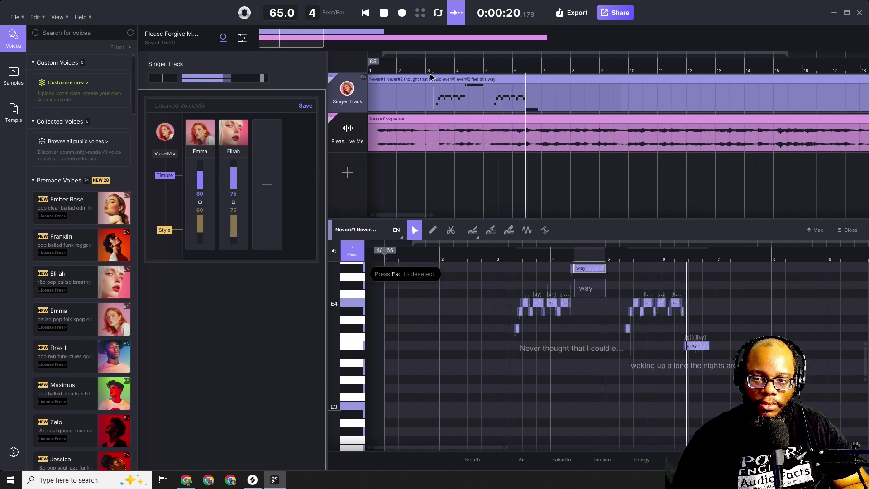
{"action": "key", "text": "space"}
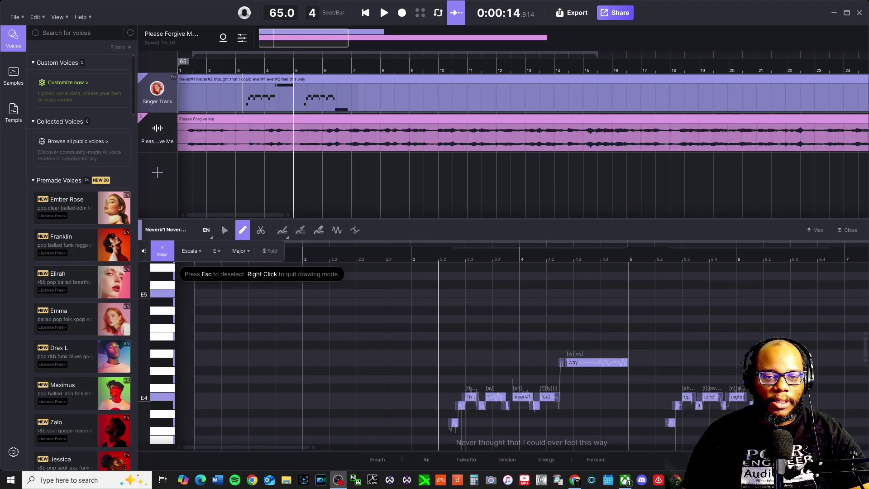
- Expand the Scale panel beside the piano keys, with scale mode on and set to E Major
{"action": "mouse_move", "coordinate": [129, 282]}
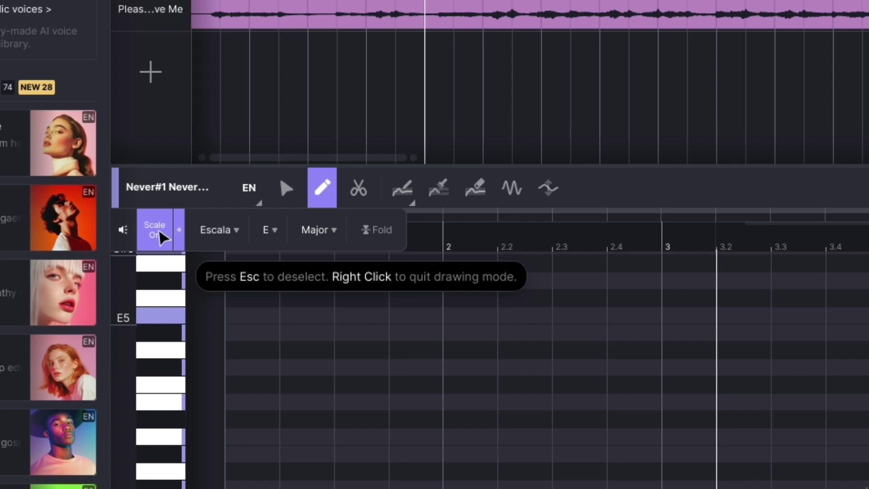
{"action": "left_click", "coordinate": [160, 233]}
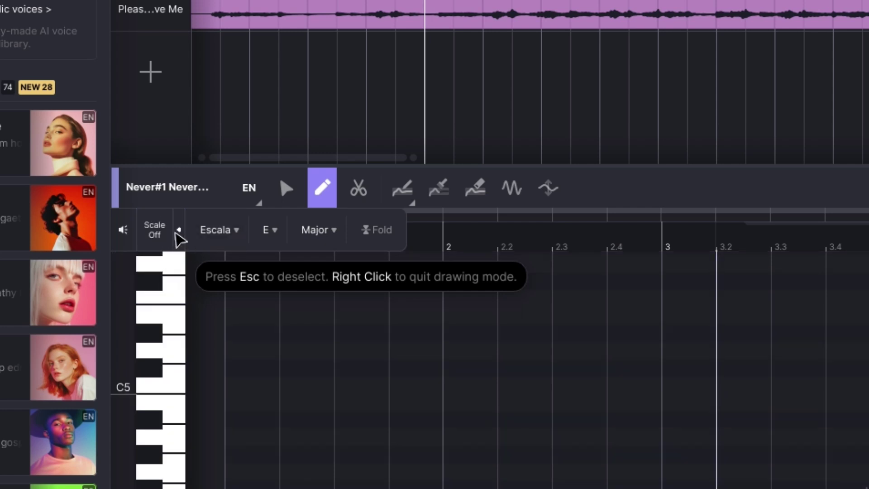
{"action": "left_click", "coordinate": [178, 231]}
{"action": "left_click", "coordinate": [178, 230]}
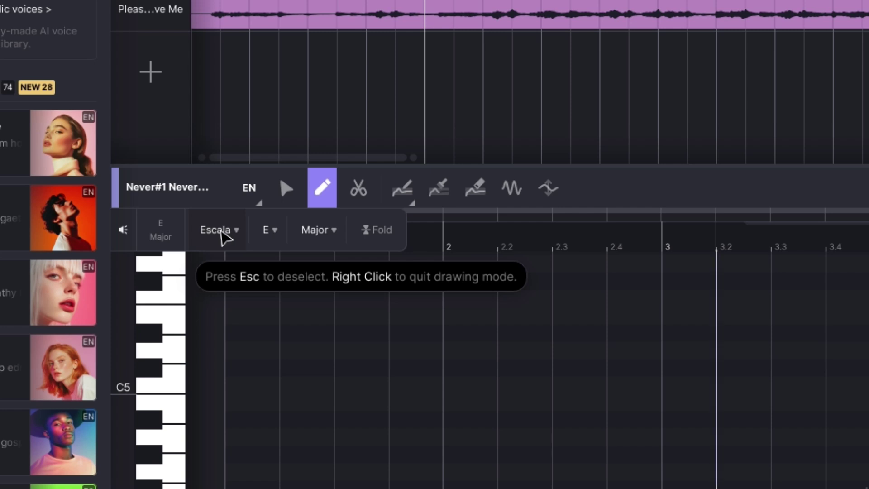
{"action": "left_click", "coordinate": [279, 236]}
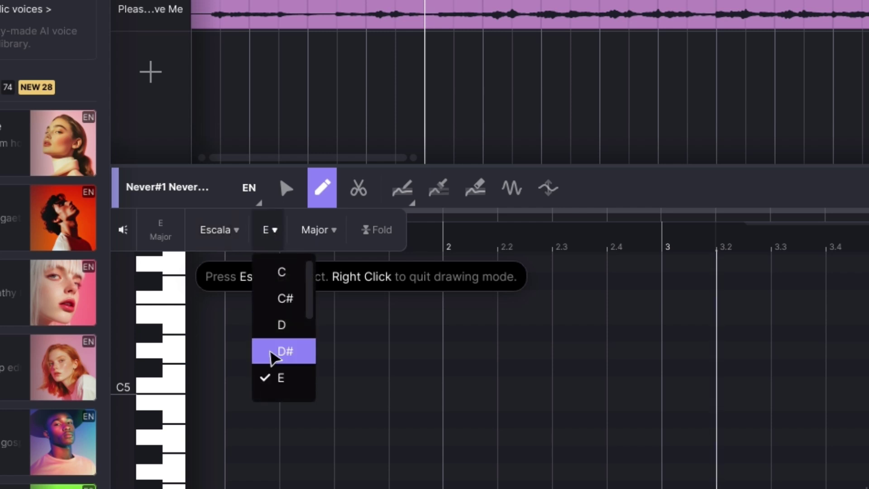
{"action": "left_click", "coordinate": [315, 230]}
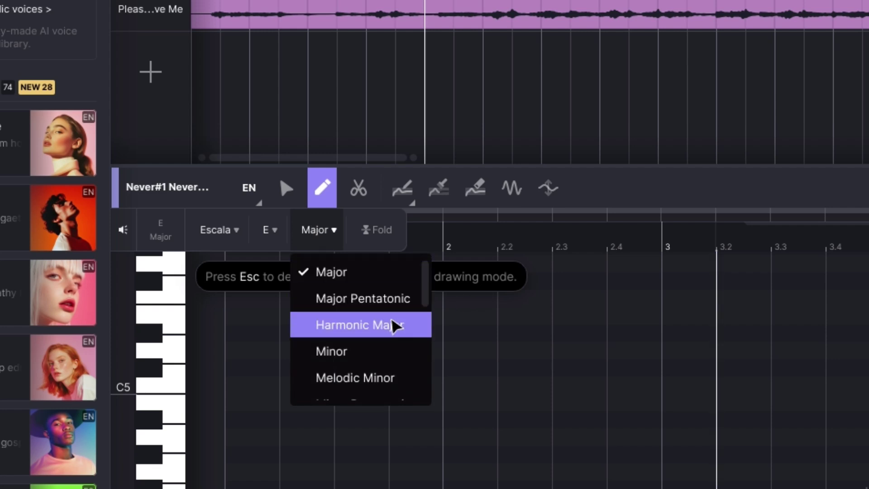
{"action": "scroll", "coordinate": [394, 335], "scroll_direction": "down", "scroll_amount": 2}
{"action": "scroll", "coordinate": [394, 379], "scroll_direction": "down", "scroll_amount": 1}
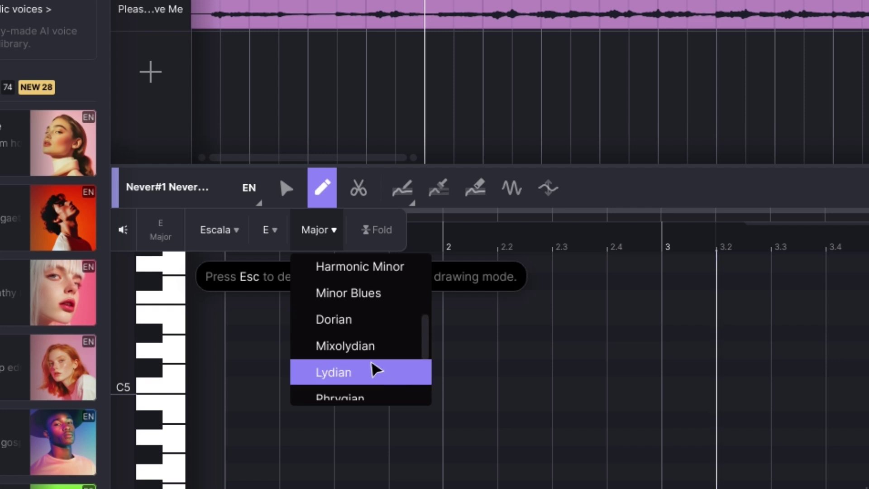
{"action": "scroll", "coordinate": [371, 358], "scroll_direction": "down", "scroll_amount": 2}
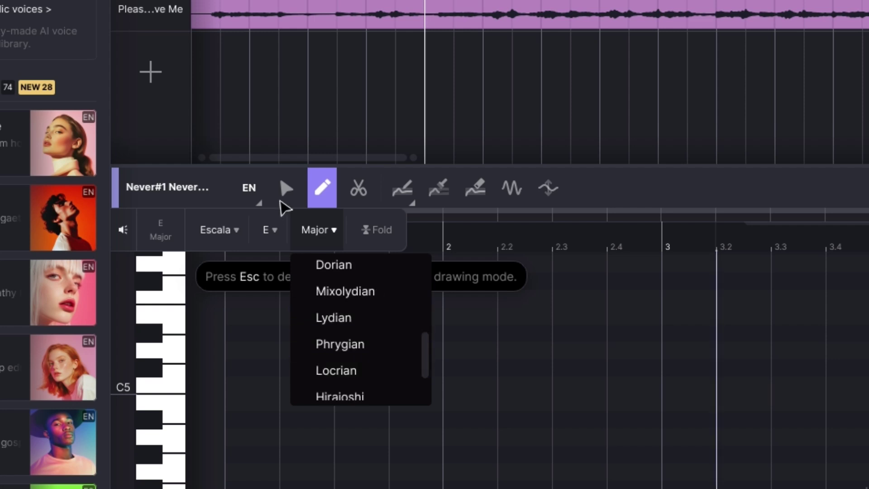
{"action": "left_click", "coordinate": [483, 256]}
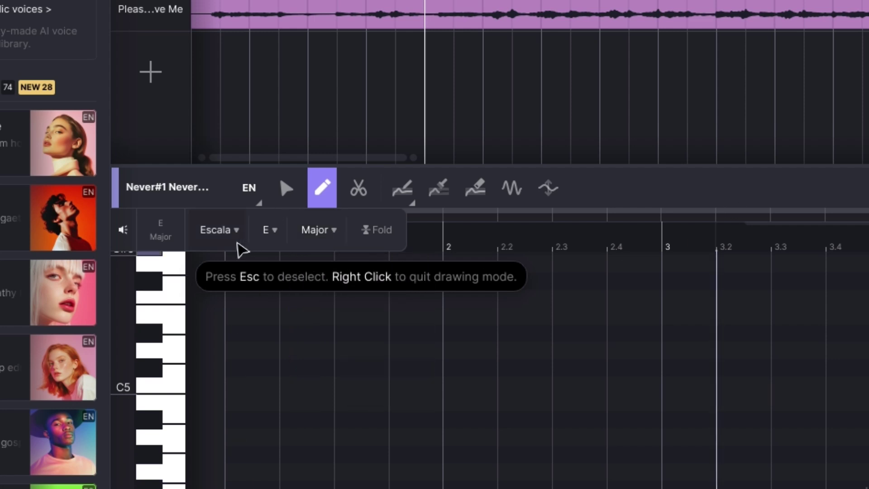
{"action": "left_click", "coordinate": [160, 231]}
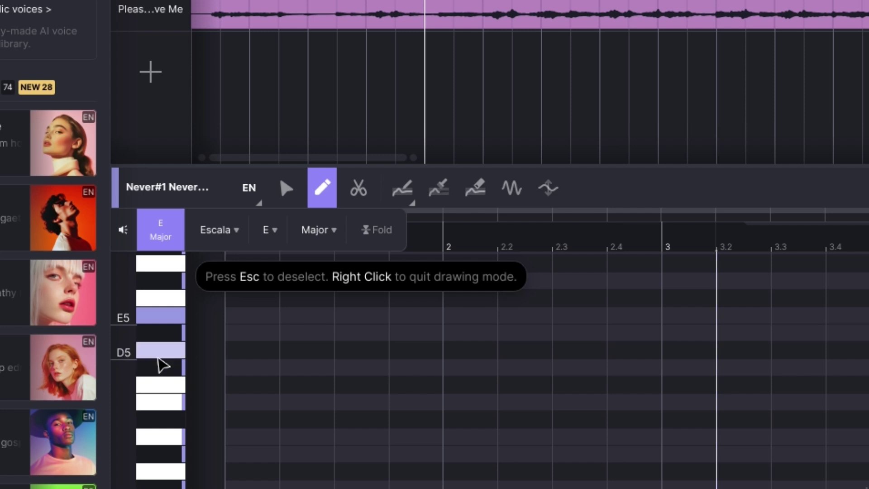
- Sketch four da notes on the D5 row, then undo them all with Ctrl+Z
{"action": "left_click", "coordinate": [283, 350]}
{"action": "left_click", "coordinate": [364, 350]}
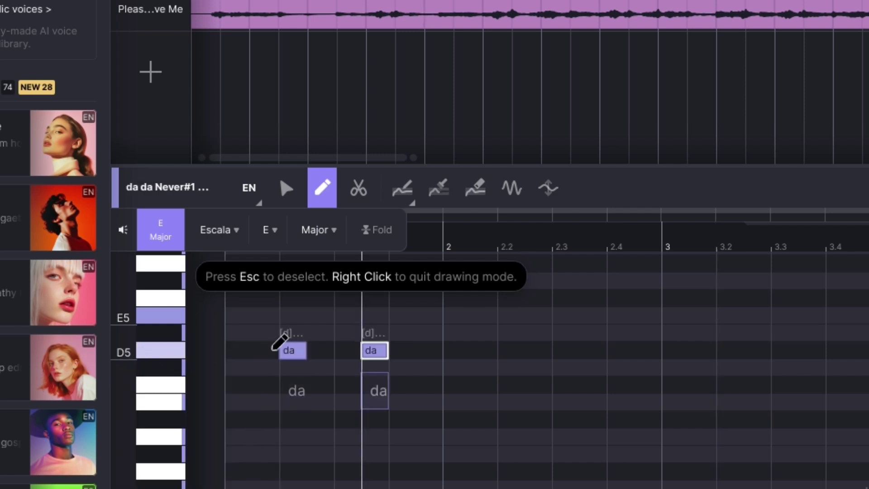
{"action": "left_click", "coordinate": [419, 350]}
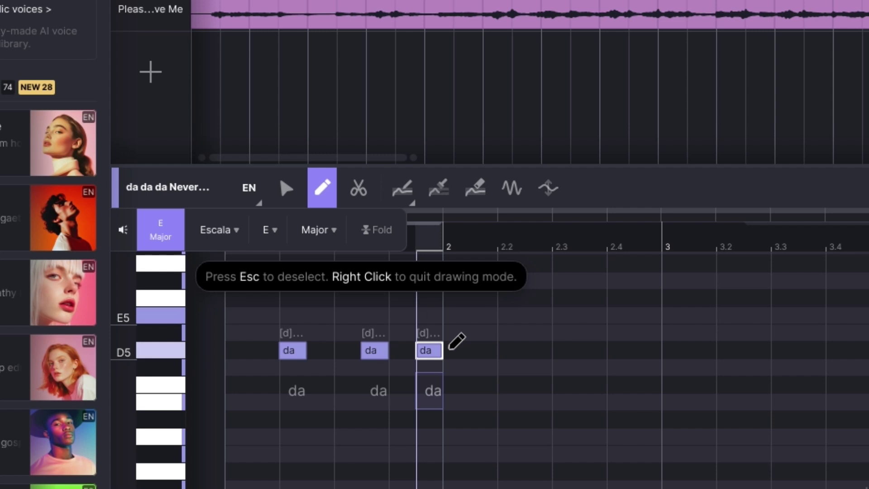
{"action": "left_click", "coordinate": [473, 350]}
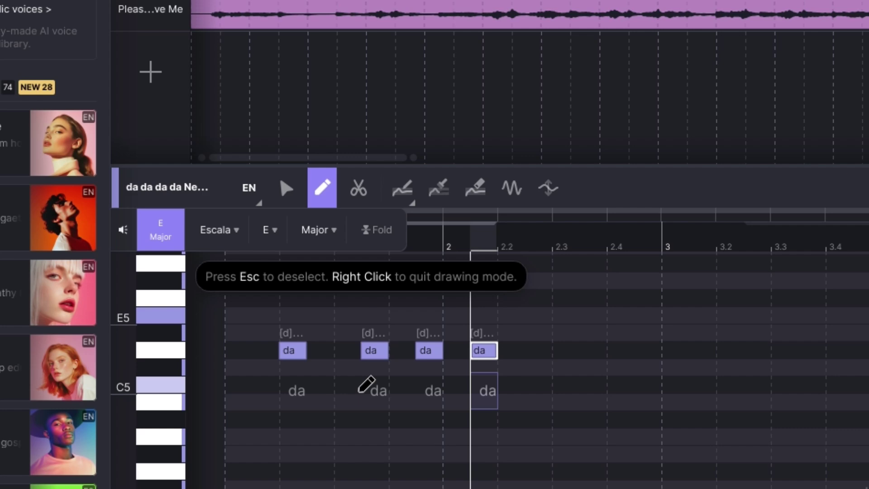
{"action": "key", "text": "ctrl+z"}
{"action": "key", "text": "ctrl+z"}
{"action": "key", "text": "ctrl+z"}
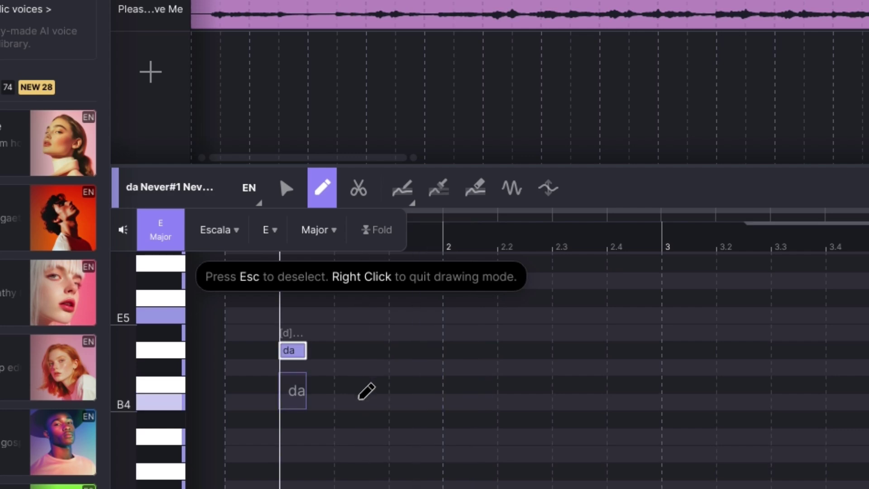
{"action": "key", "text": "ctrl+z"}
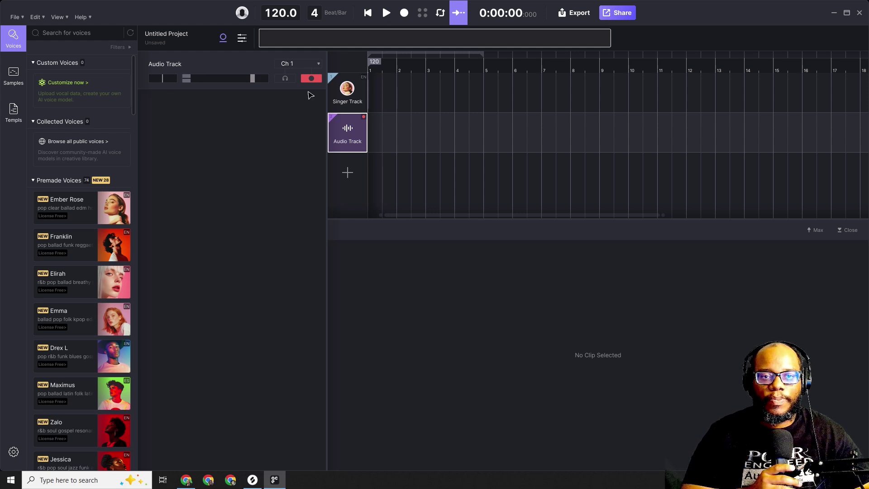
- Record a vocal take as Record_7 on the Audio Track in Please Forgive Me
{"action": "mouse_move", "coordinate": [141, 351]}
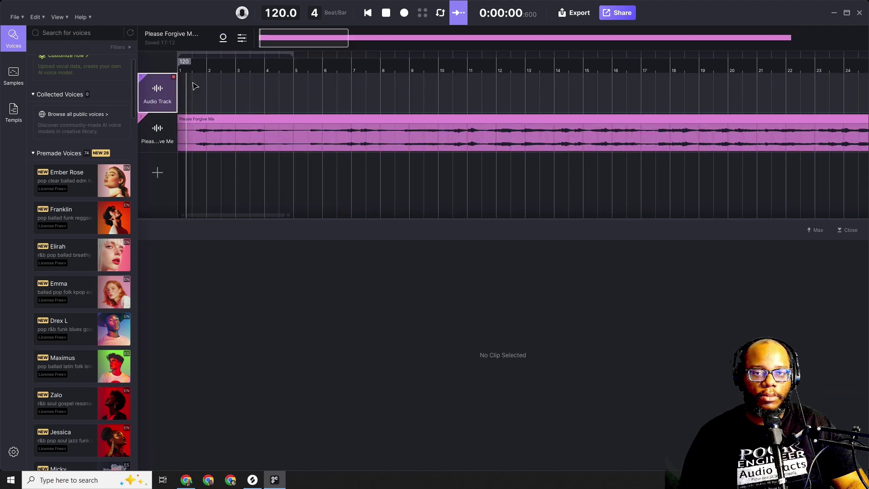
{"action": "key", "text": "r"}
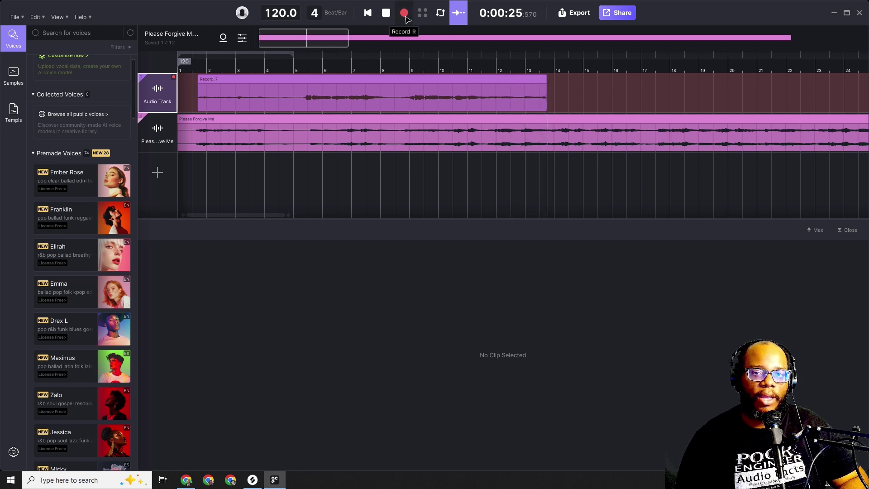
- Stop recording and convert Record_7 into MIDI notes with English lyrics
{"action": "left_click", "coordinate": [387, 13]}
{"action": "left_click", "coordinate": [322, 79]}
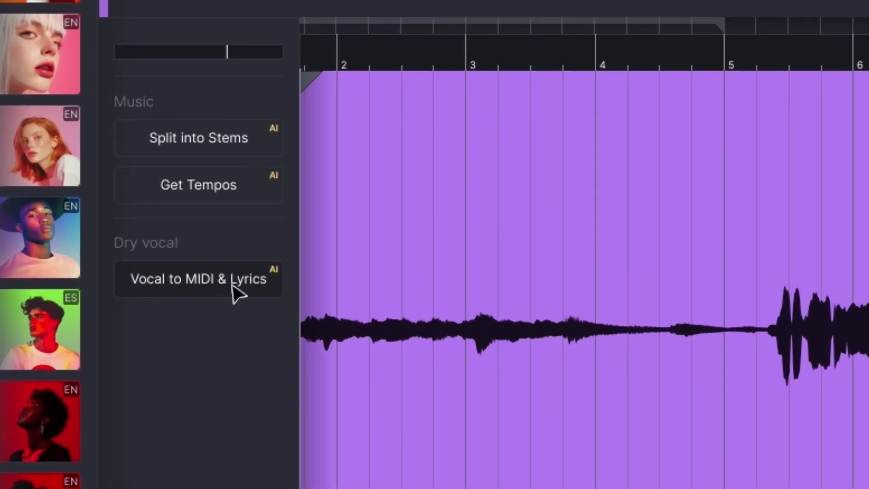
{"action": "left_click", "coordinate": [193, 282]}
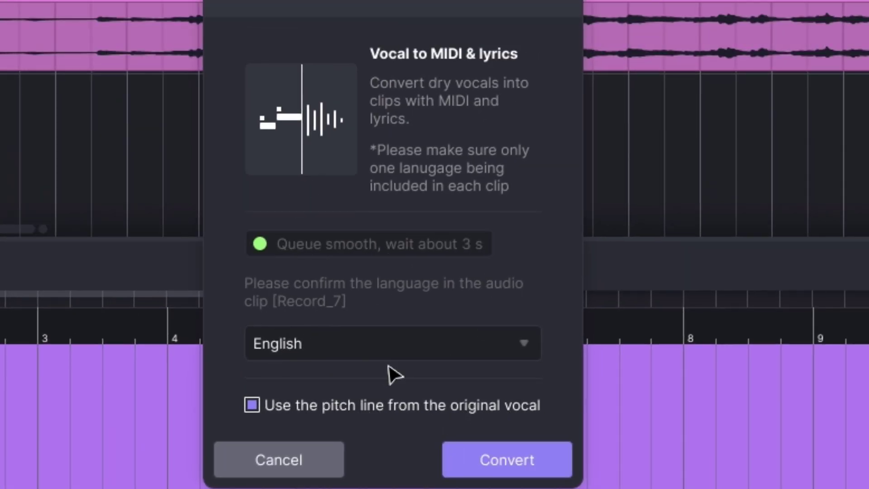
{"action": "left_click", "coordinate": [507, 473]}
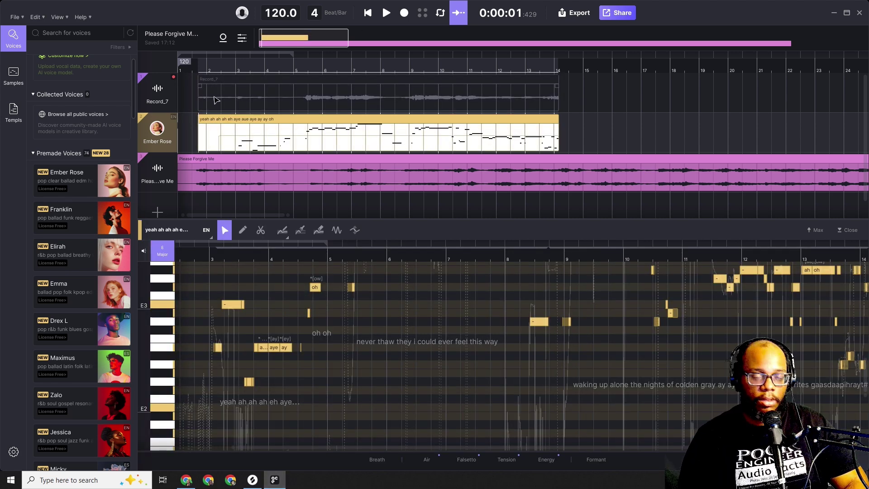
- Play the converted vocal from the start, then shorten the Ember Rose clip from its end
{"action": "left_click", "coordinate": [368, 13]}
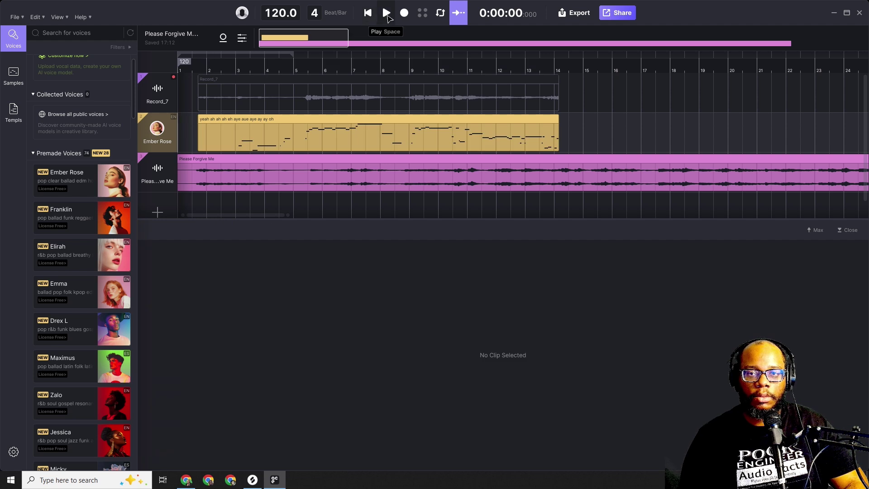
{"action": "left_click", "coordinate": [387, 16]}
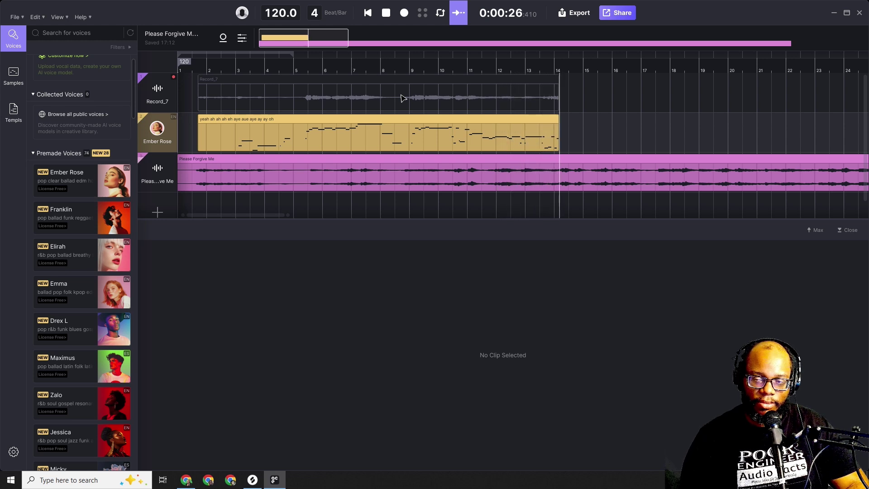
{"action": "key", "text": "space"}
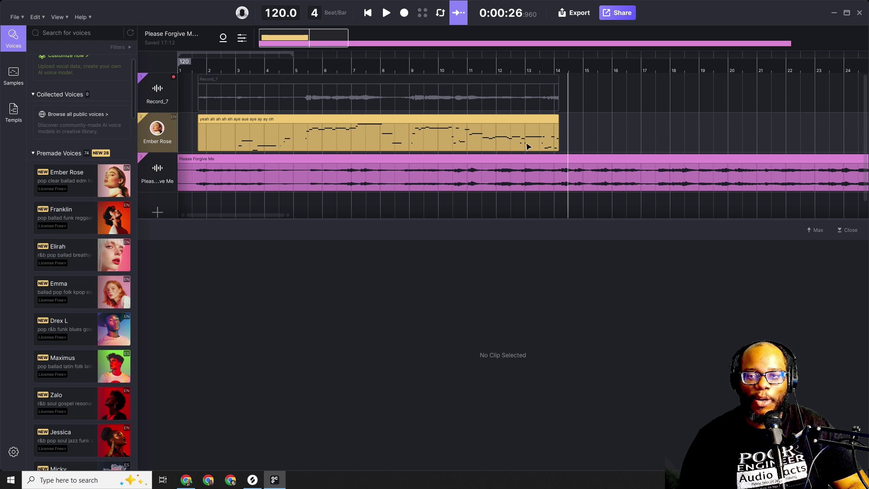
{"action": "left_click", "coordinate": [546, 122]}
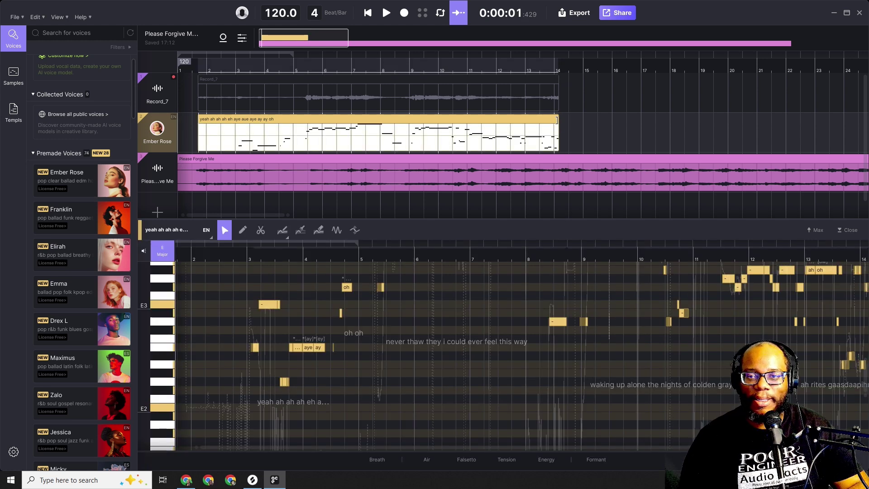
{"action": "left_click_drag", "start_coordinate": [557, 120], "coordinate": [491, 120]}
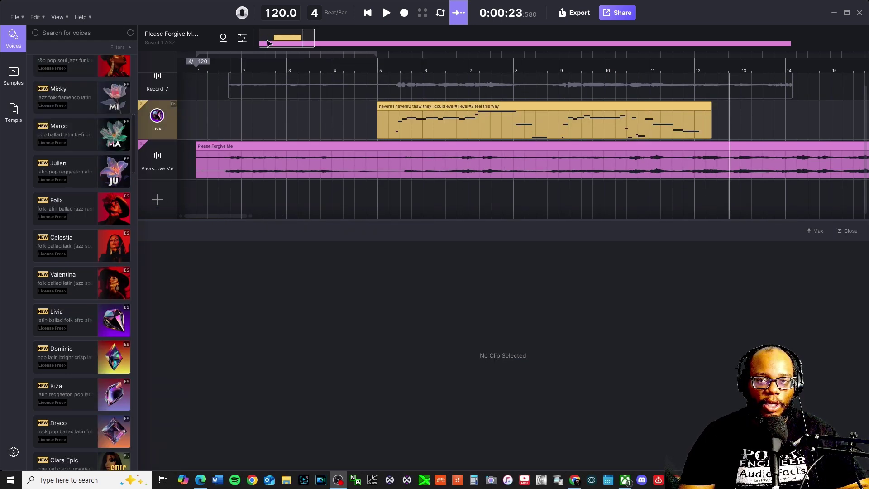
{"action": "left_click", "coordinate": [565, 15]}
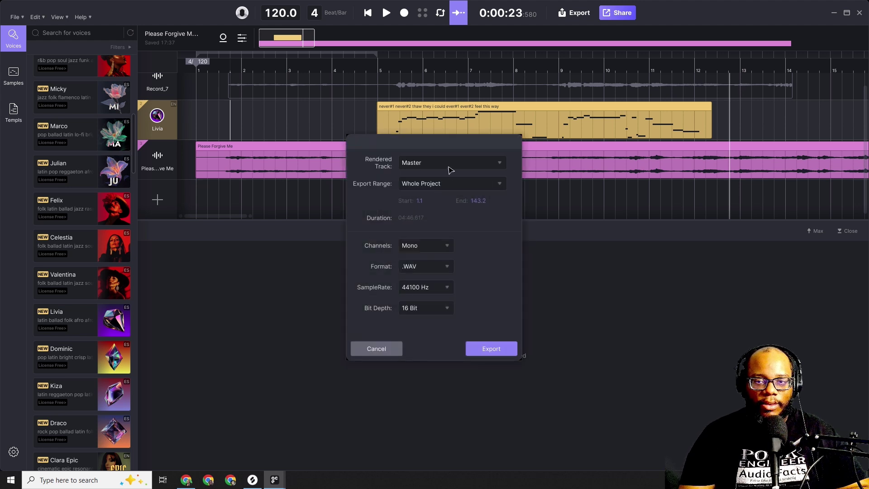
{"action": "left_click", "coordinate": [448, 167]}
{"action": "left_click", "coordinate": [448, 166]}
{"action": "left_click", "coordinate": [431, 187]}
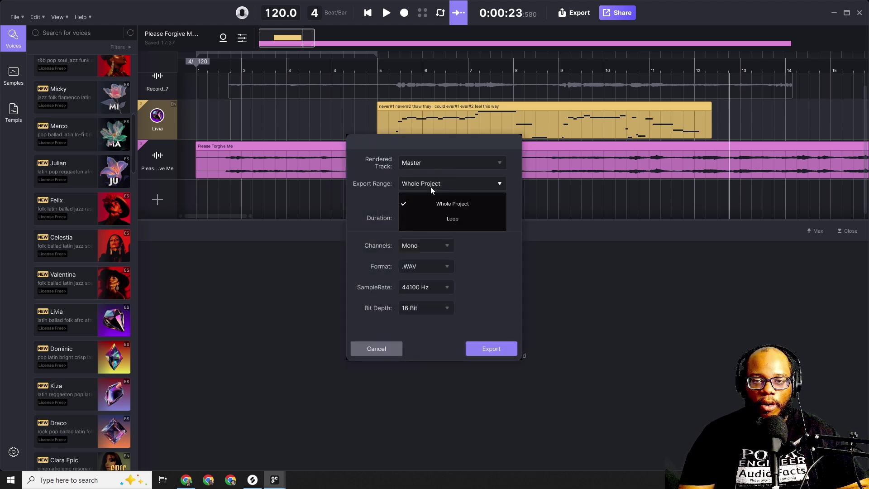
{"action": "left_click", "coordinate": [458, 204]}
{"action": "left_click", "coordinate": [433, 246]}
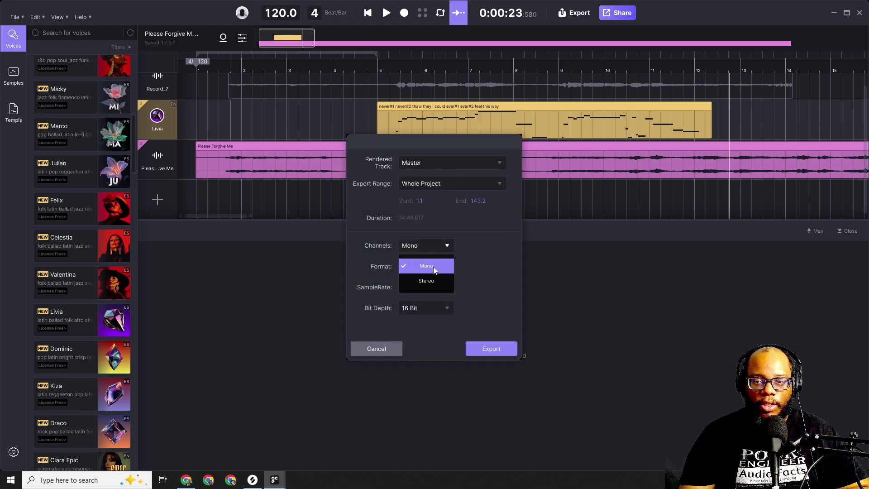
{"action": "left_click", "coordinate": [430, 281]}
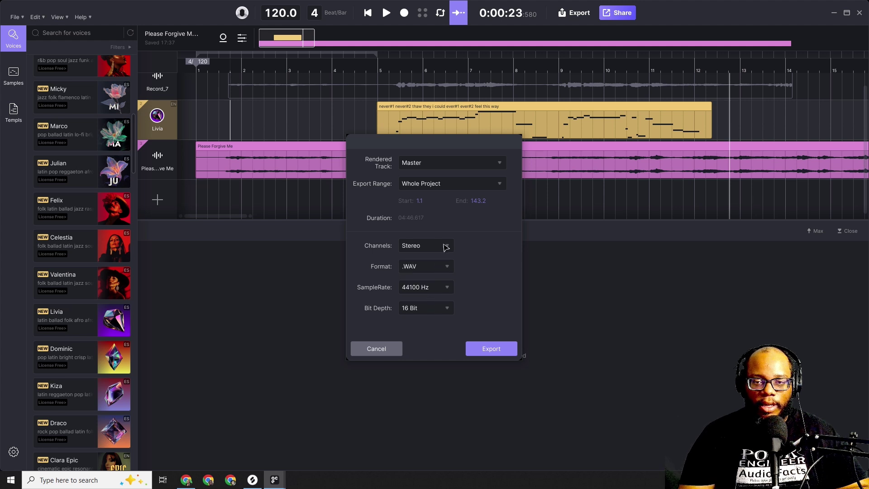
{"action": "left_click", "coordinate": [438, 287]}
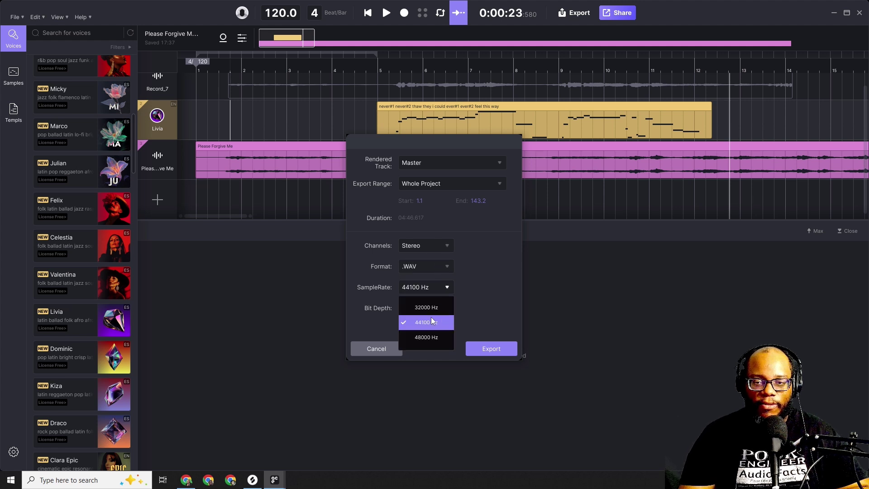
{"action": "left_click", "coordinate": [424, 337]}
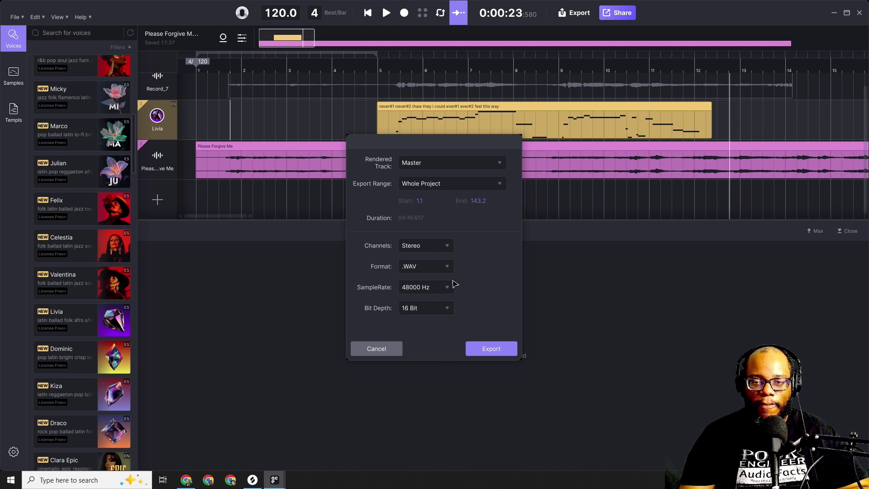
{"action": "left_click", "coordinate": [380, 350]}
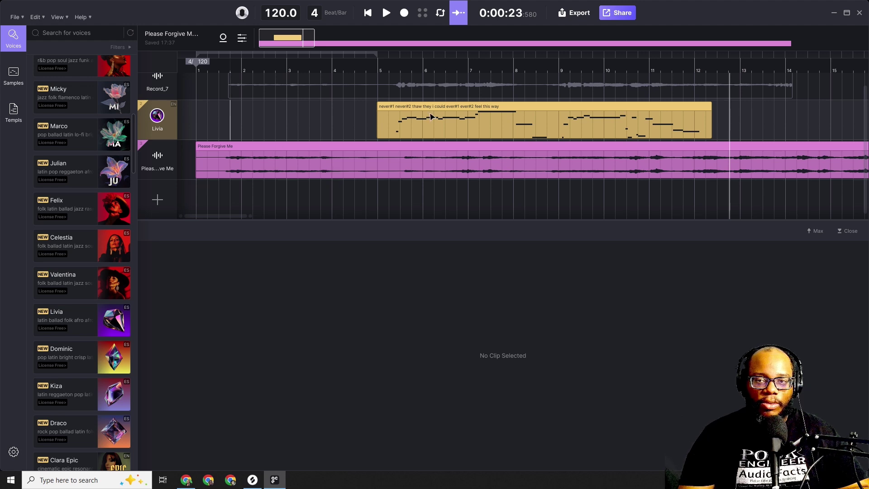
- Create left and right vocal doubles of the Livia clip from its context menu
{"action": "left_click", "coordinate": [503, 107]}
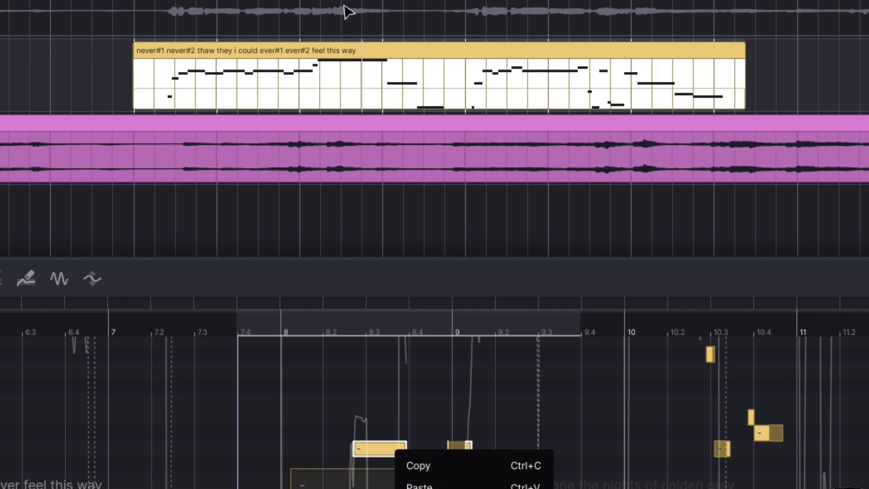
{"action": "right_click", "coordinate": [500, 113]}
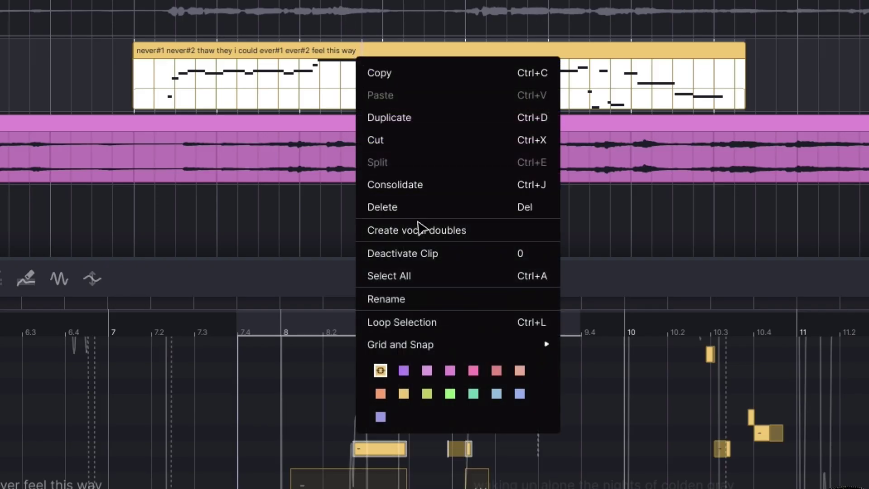
{"action": "left_click", "coordinate": [450, 232]}
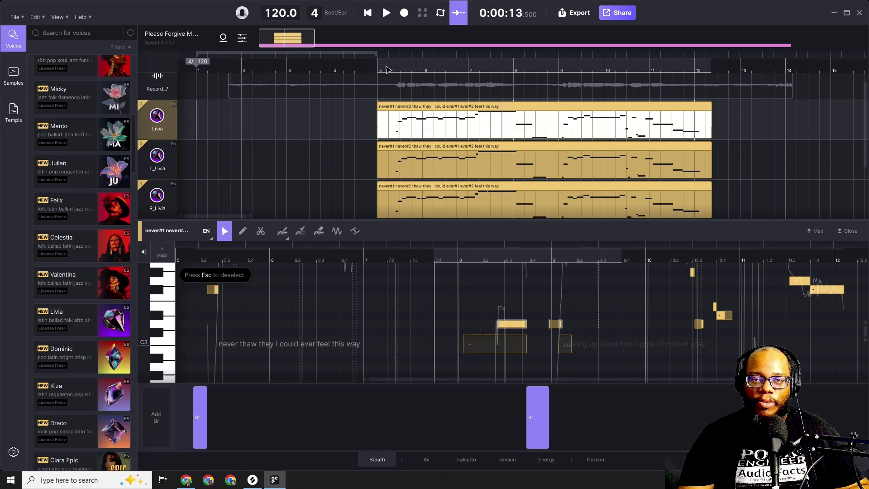
- Open the L_Livia and R_Livia voice mix panels to compare them
{"action": "left_click", "coordinate": [145, 154]}
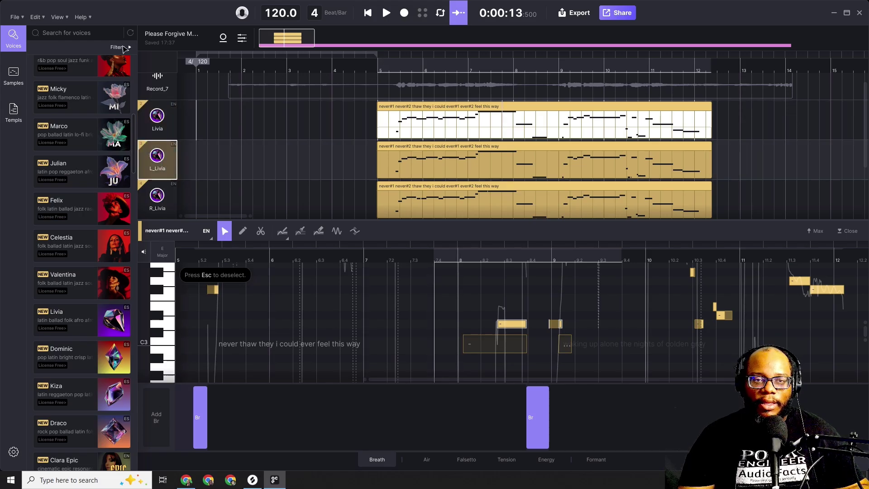
{"action": "left_click", "coordinate": [156, 154]}
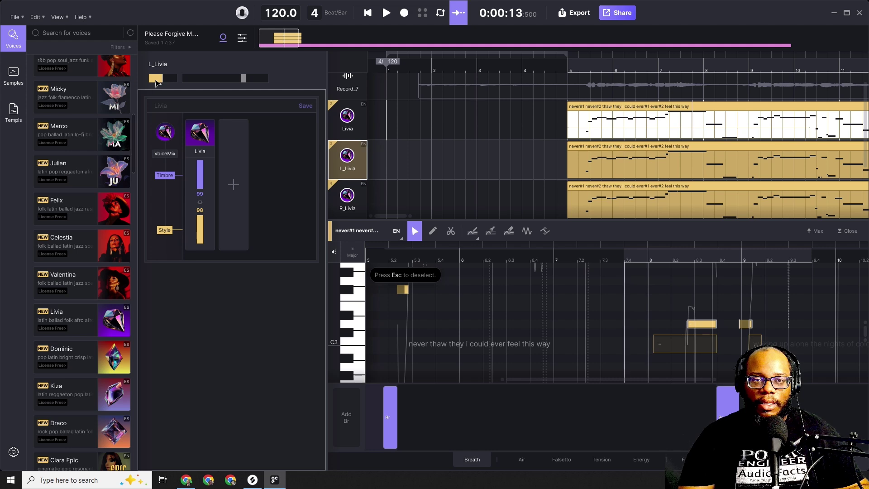
{"action": "left_click", "coordinate": [355, 202]}
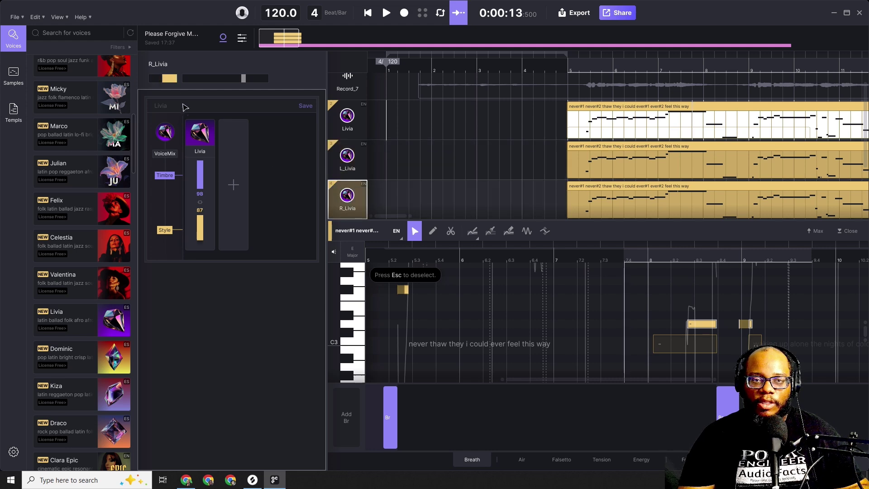
- Play the doubles from an earlier point and recheck L_Livia's mix at Timbre 99, Style 98
{"action": "left_click", "coordinate": [551, 69]}
{"action": "key", "text": "space"}
{"action": "left_click_drag", "start_coordinate": [423, 214], "coordinate": [381, 216]}
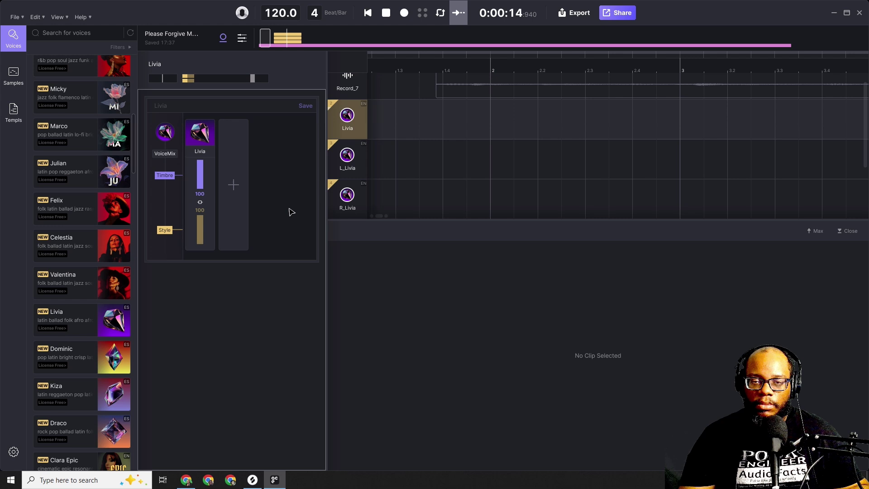
{"action": "left_click", "coordinate": [347, 162]}
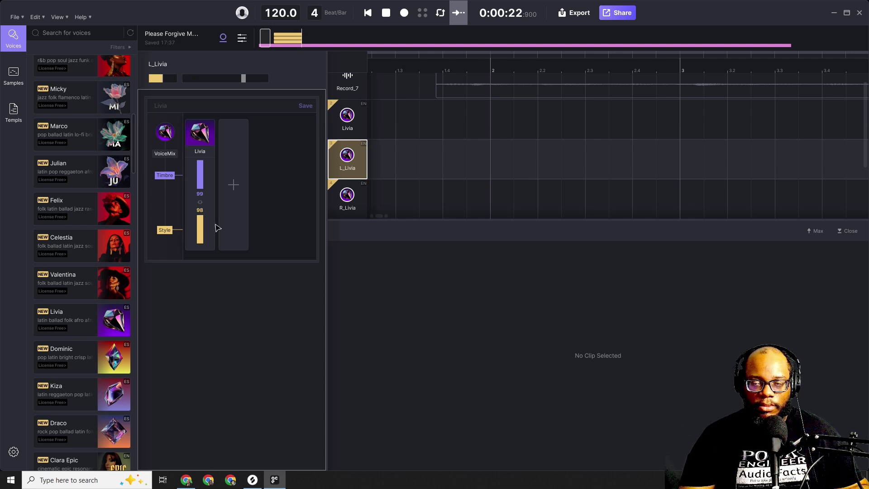
{"action": "key", "text": "space"}
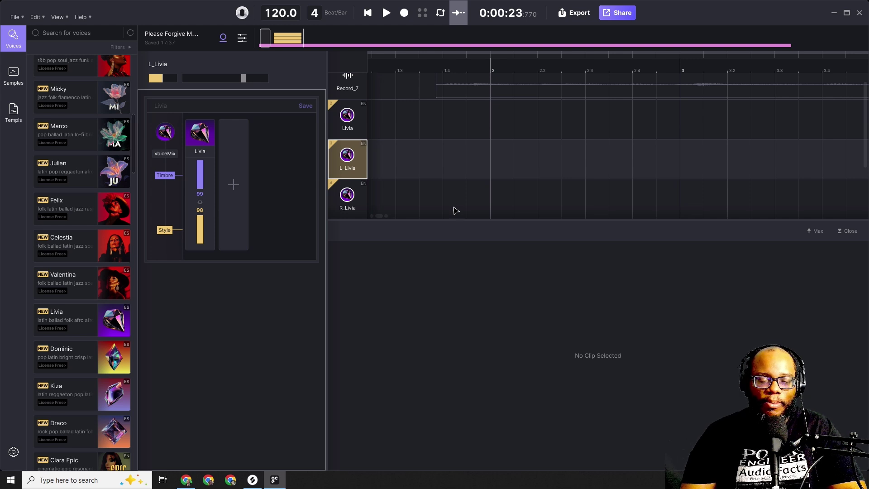
{"action": "scroll", "coordinate": [455, 210], "scroll_direction": "down", "scroll_amount": 2}
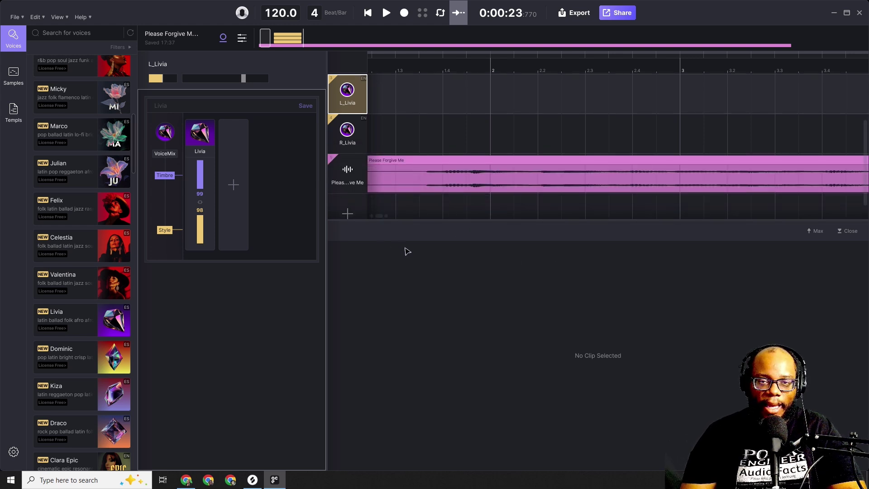